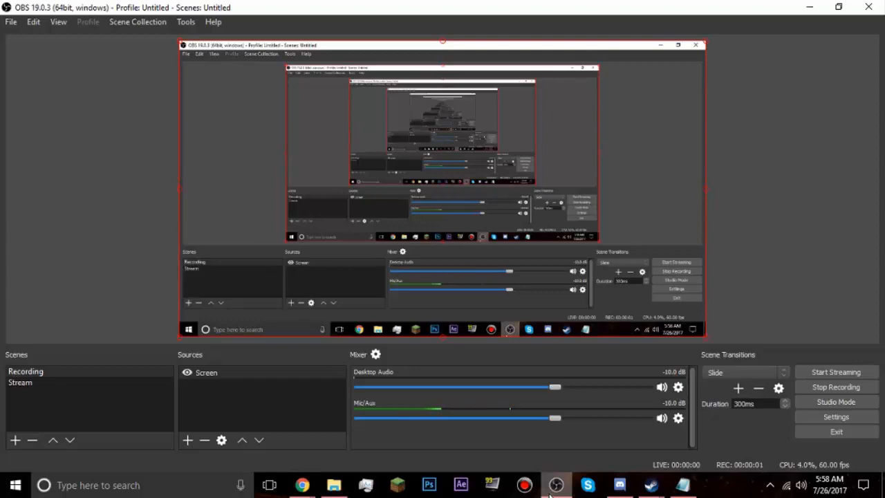
Switch to Discord and open the giveaways text channel of Exec'sServer!
click(553, 487)
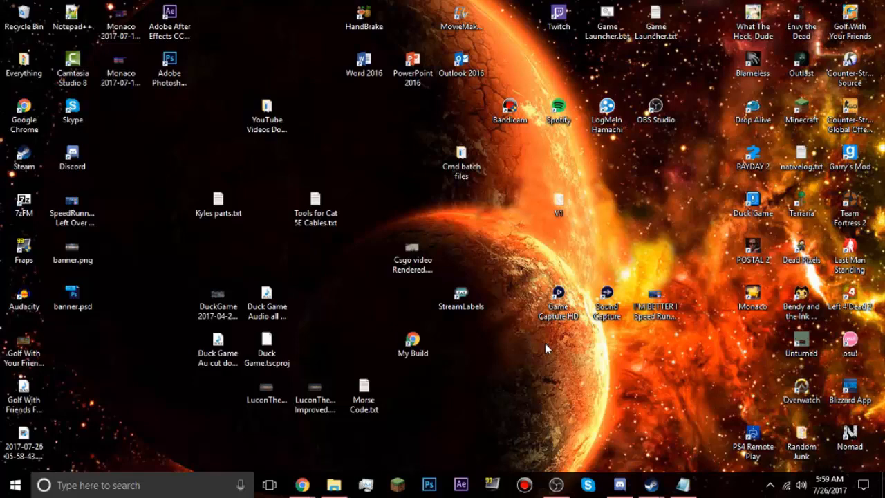
click(619, 484)
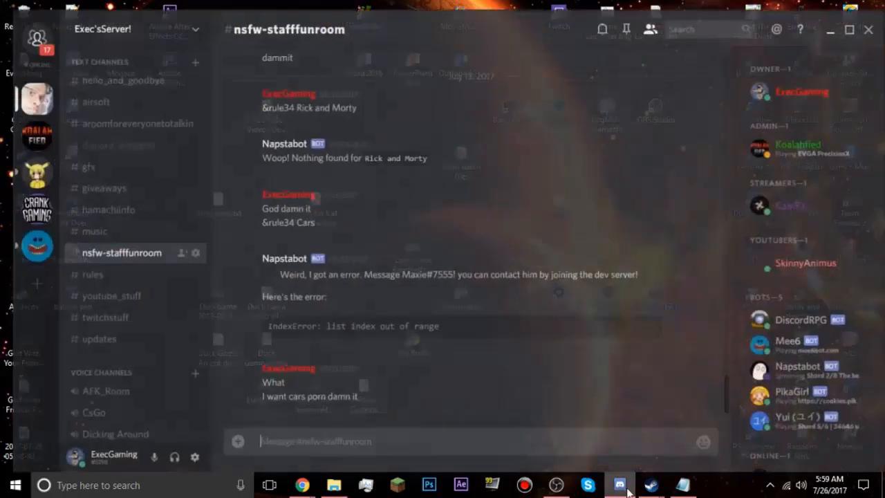
click(83, 181)
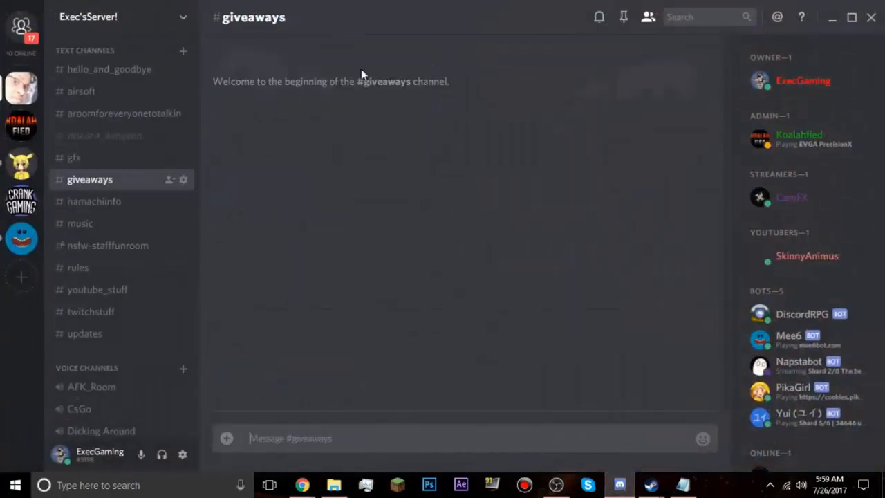
Create a text channel named Twitter on the server and open it.
click(183, 50)
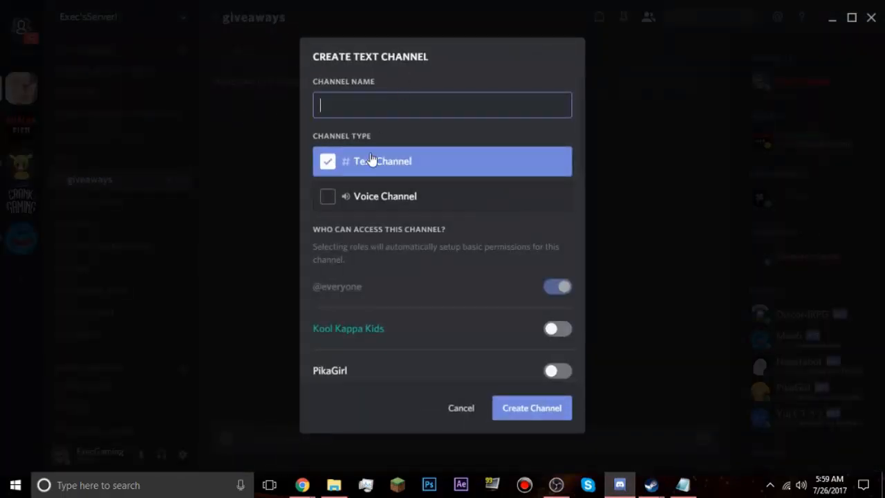
text(Twitter)
click(518, 402)
drag(87, 351, 116, 327)
click(116, 337)
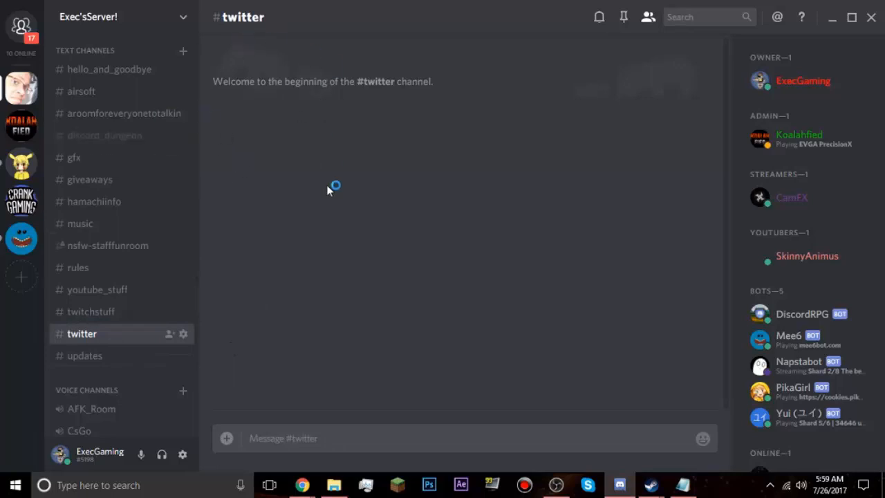
Create a new webhook in the settings of the twitter channel.
click(184, 335)
click(166, 129)
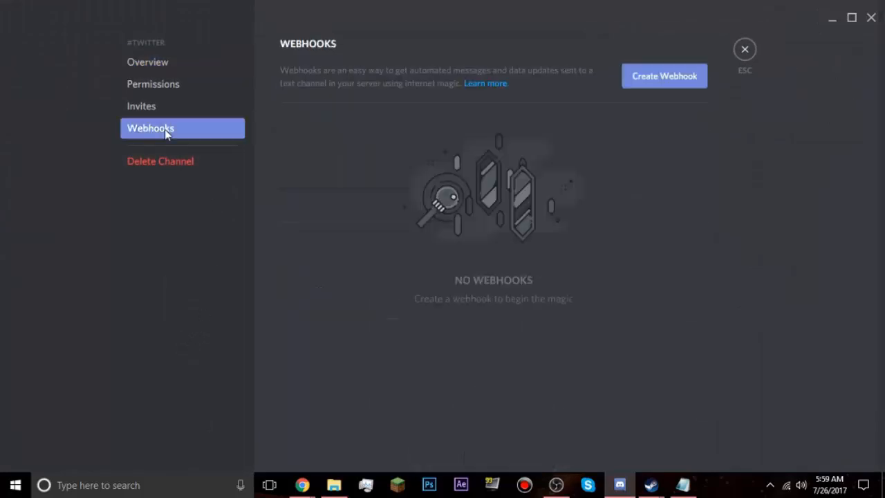
click(636, 83)
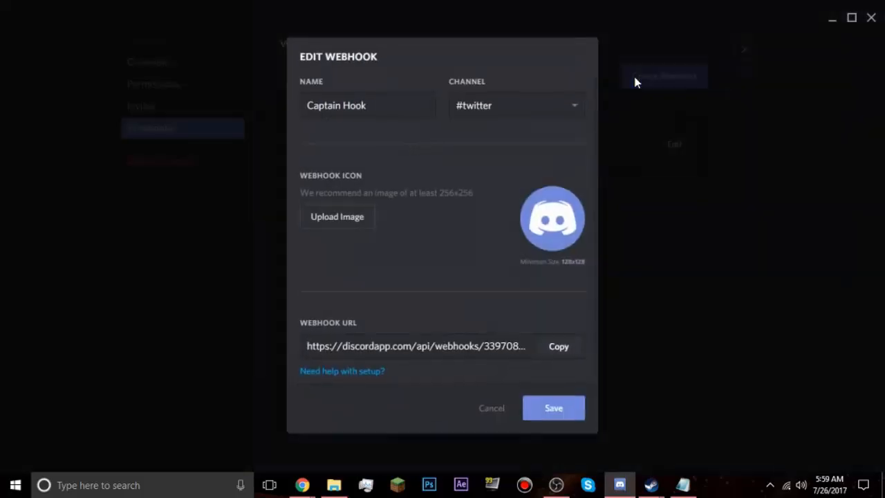
Name the webhook Twitter Bot and keep #twitter as its target channel.
drag(367, 106, 296, 105)
click(378, 105)
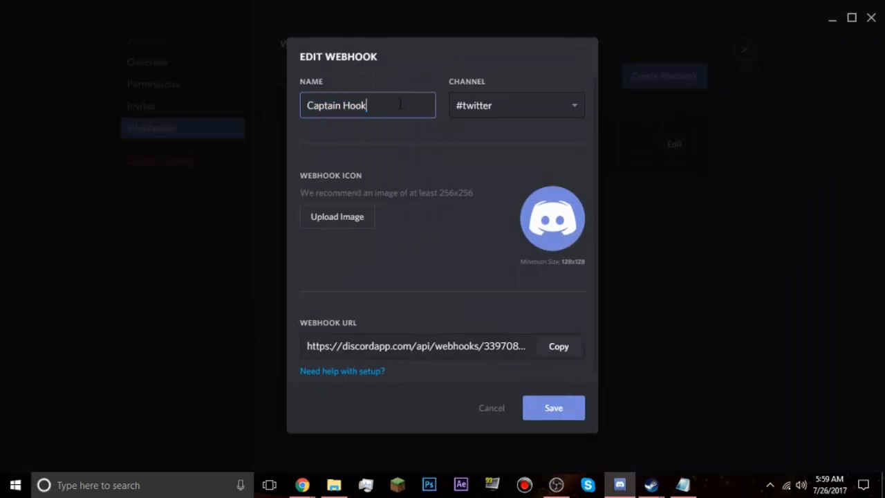
drag(368, 105, 297, 105)
text(Twitter Bot)
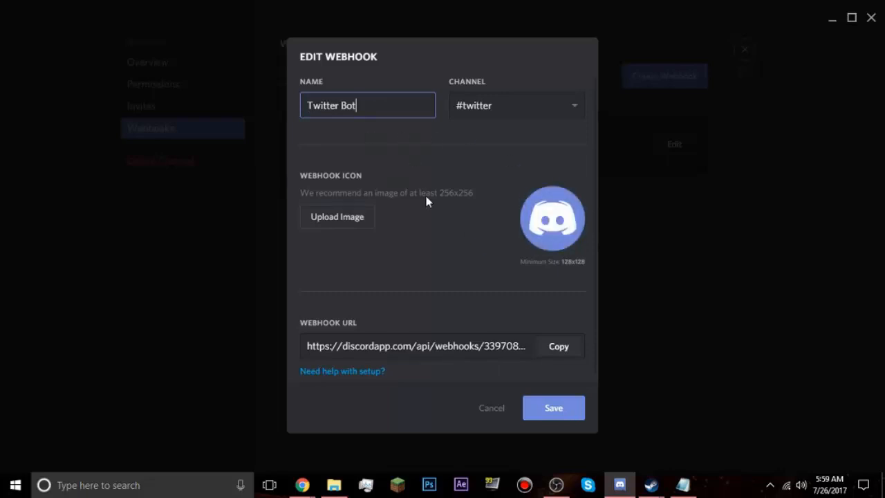
click(500, 110)
click(493, 199)
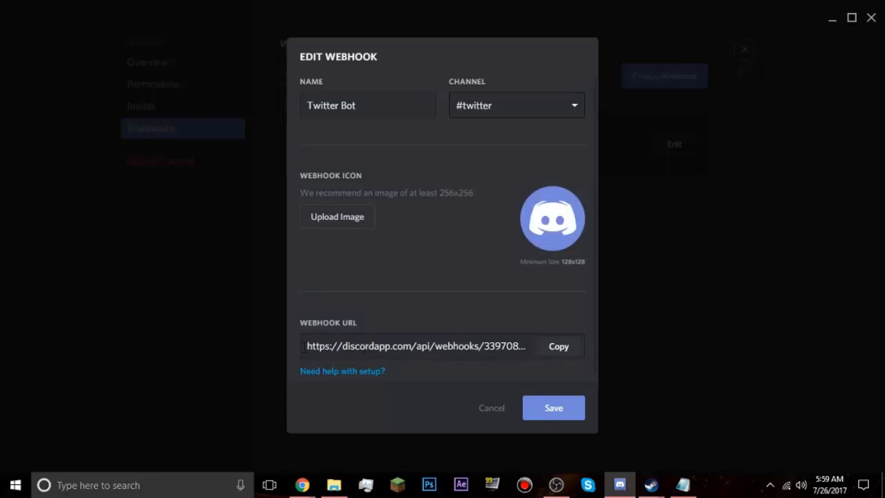
Copy the full webhook URL of Twitter Bot to the clipboard.
drag(307, 346, 551, 356)
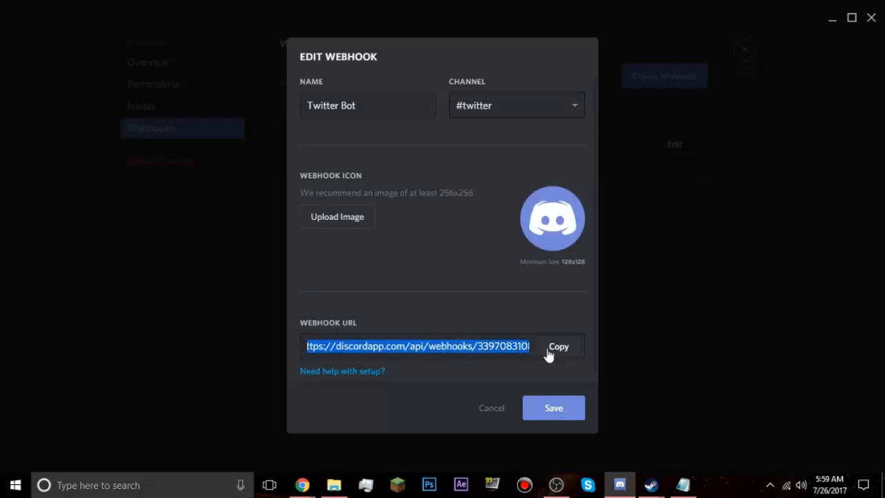
triple_click(446, 346)
right_click(435, 345)
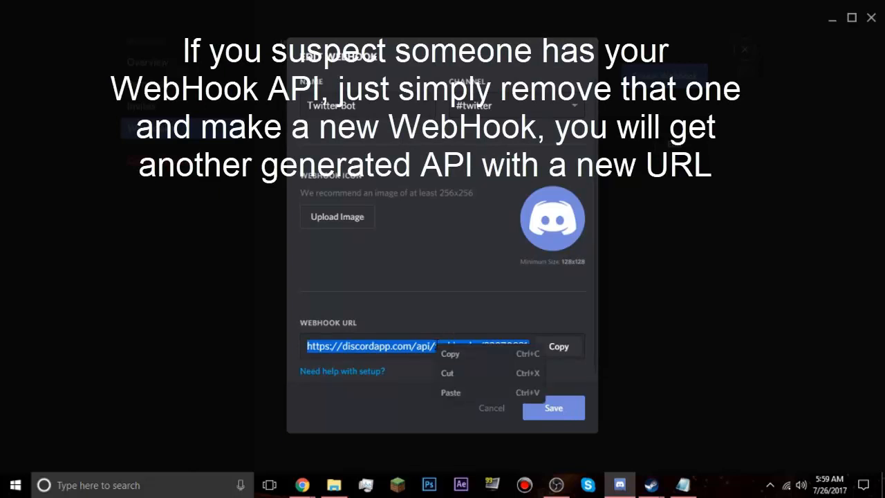
click(446, 355)
click(559, 355)
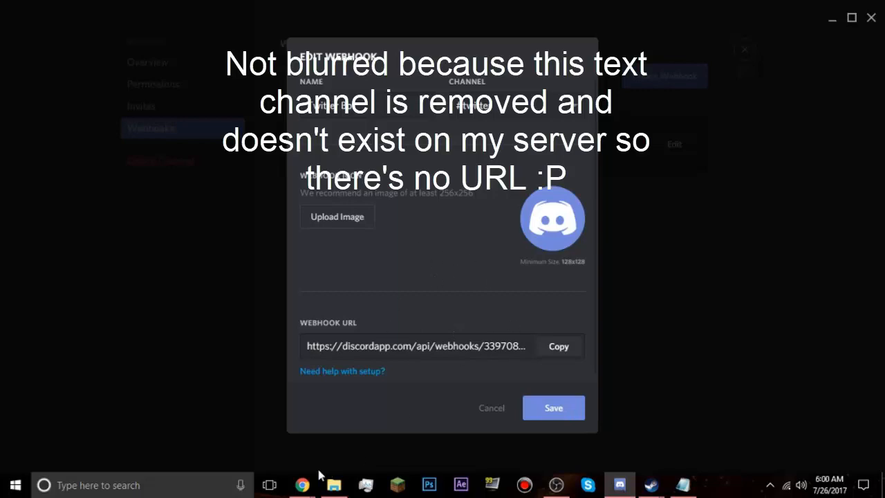
Switch to Chrome and go to ifttt.com/discover.
mouse_move(315, 480)
click(373, 432)
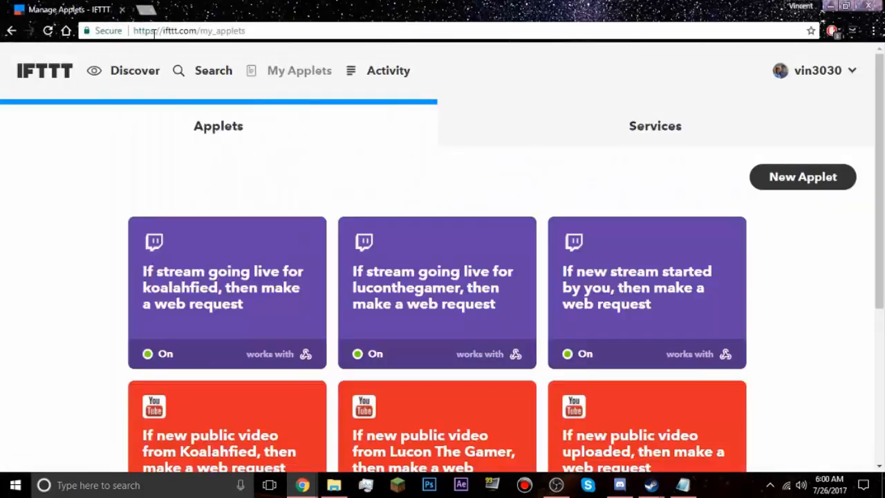
drag(155, 31, 285, 30)
key(ctrl+a)
text(iftt)
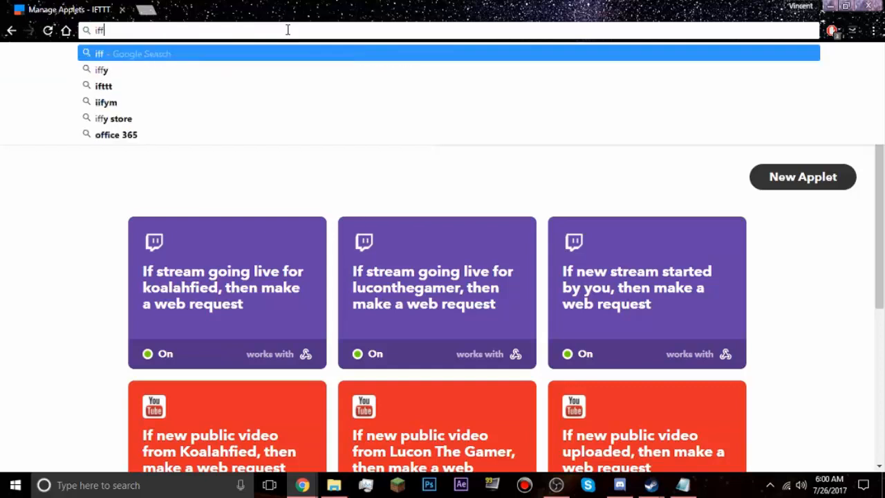
text(t.com/discover)
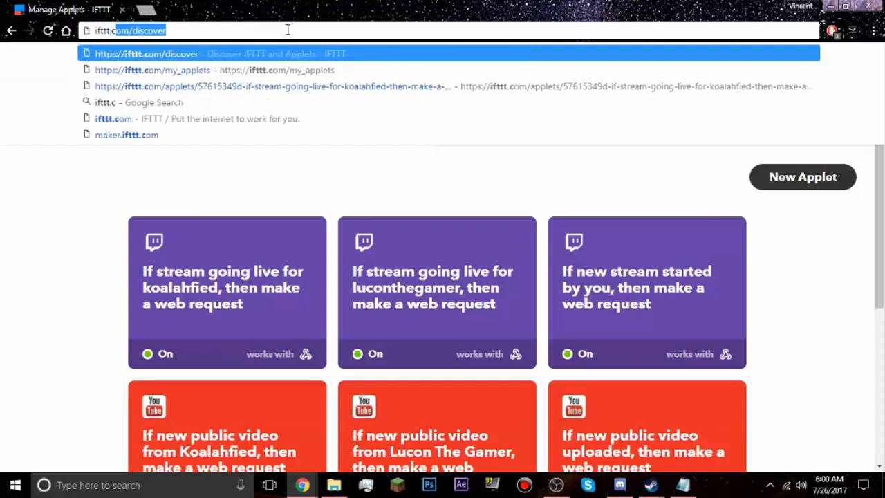
key(Return)
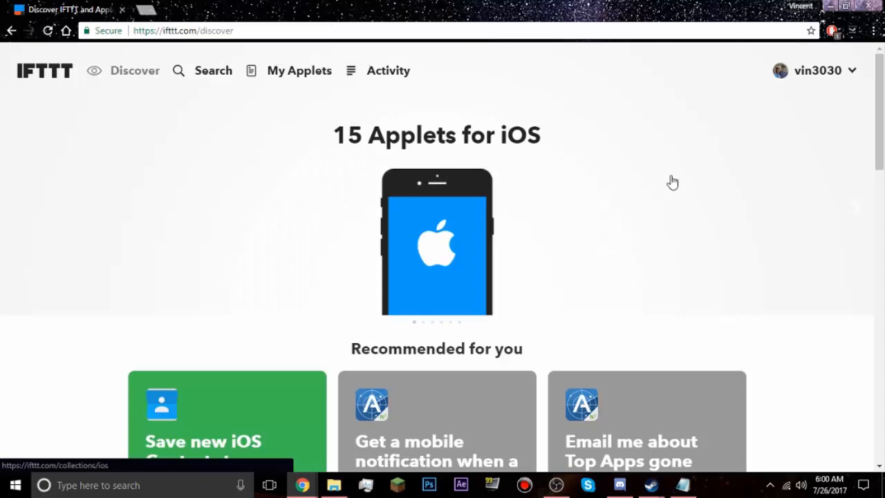
Start a new applet from the IFTTT account options.
scroll(706, 179, down, 2)
scroll(706, 180, up, 2)
click(853, 75)
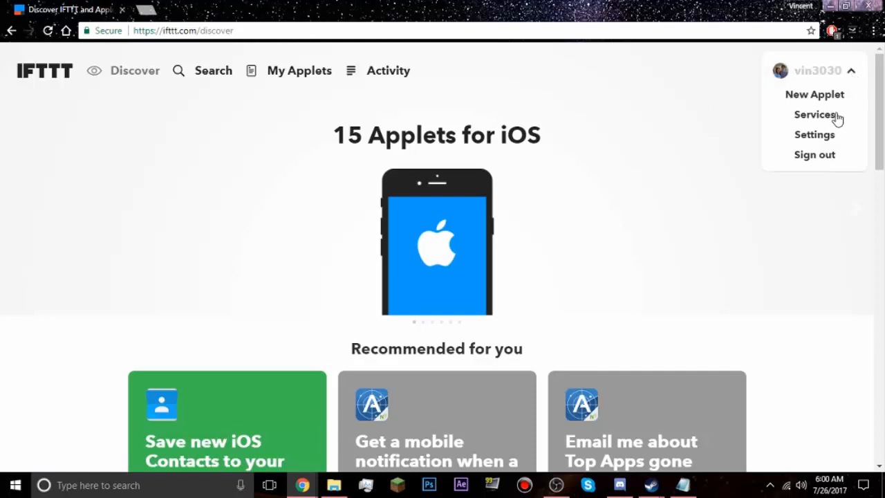
click(815, 95)
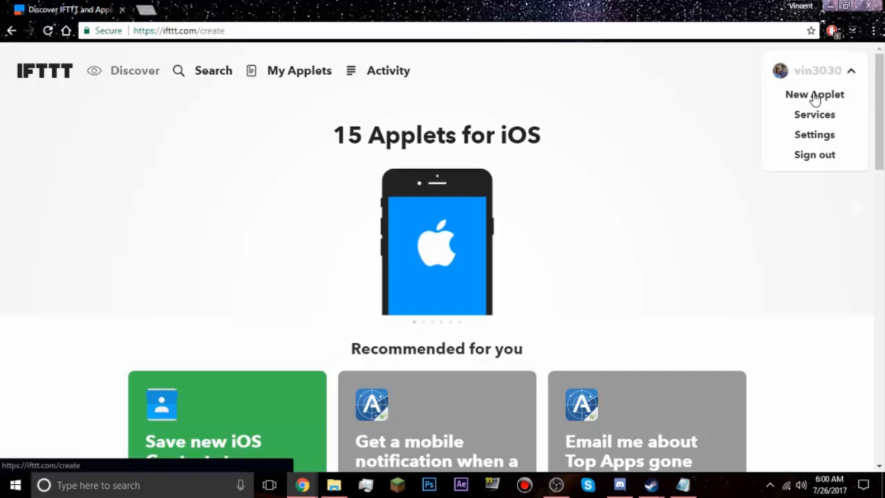
scroll(205, 192, down, 1)
scroll(206, 192, up, 1)
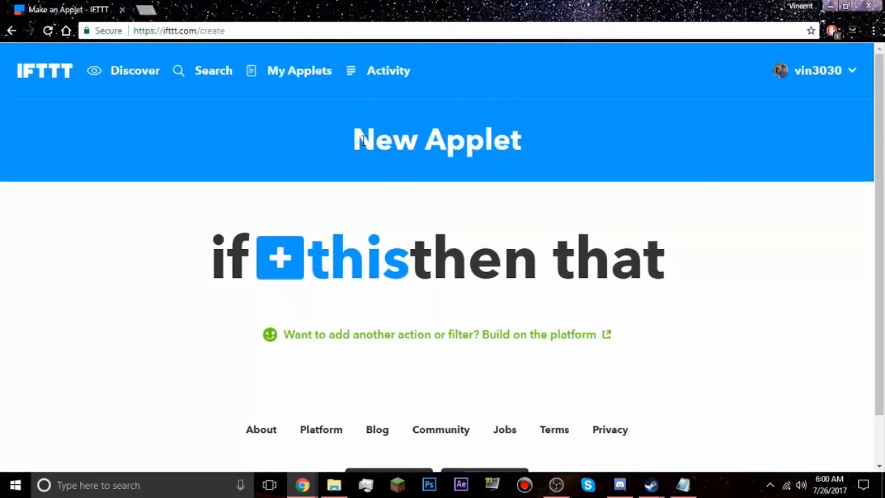
Choose Twitter as the service for the applet's "this" part.
click(340, 262)
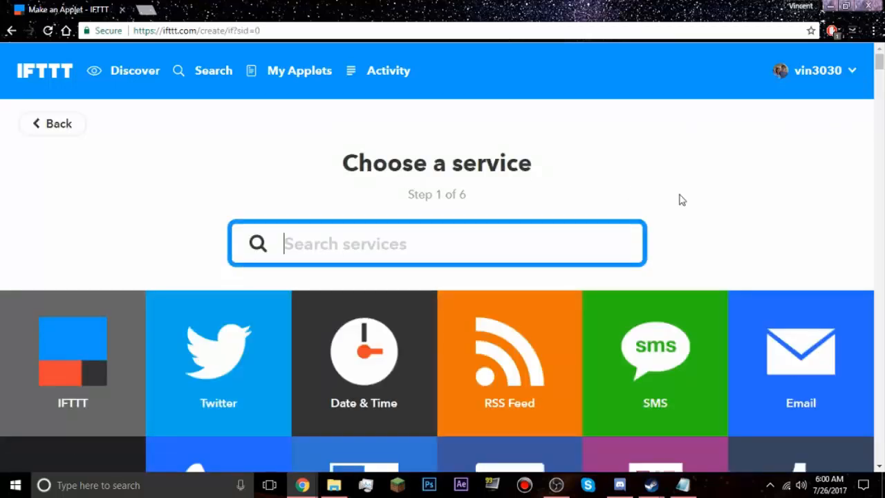
scroll(681, 200, down, 2)
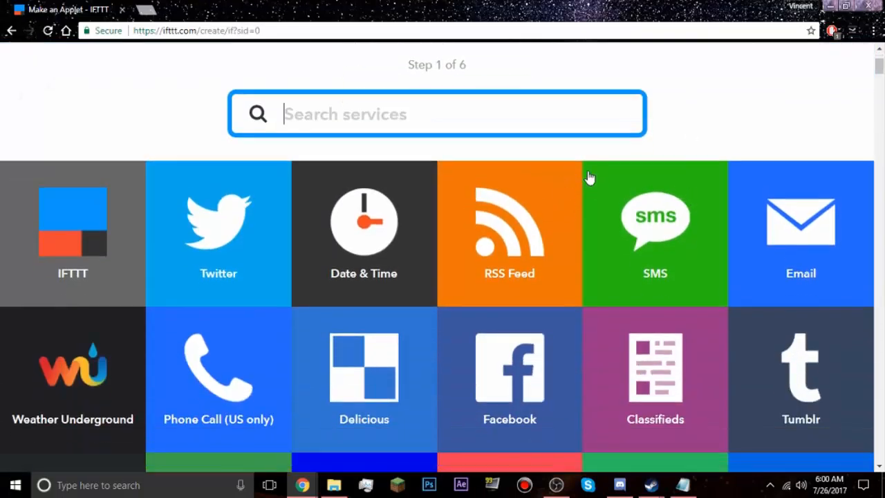
scroll(442, 205, up, 1)
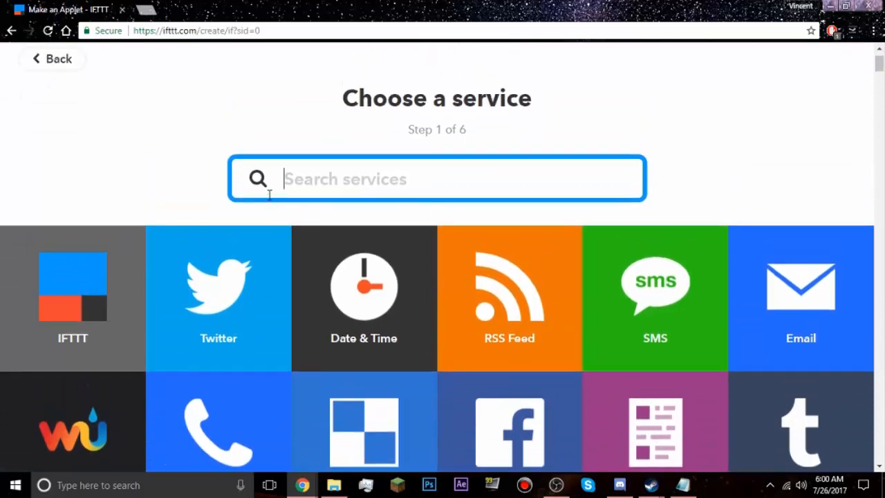
click(231, 306)
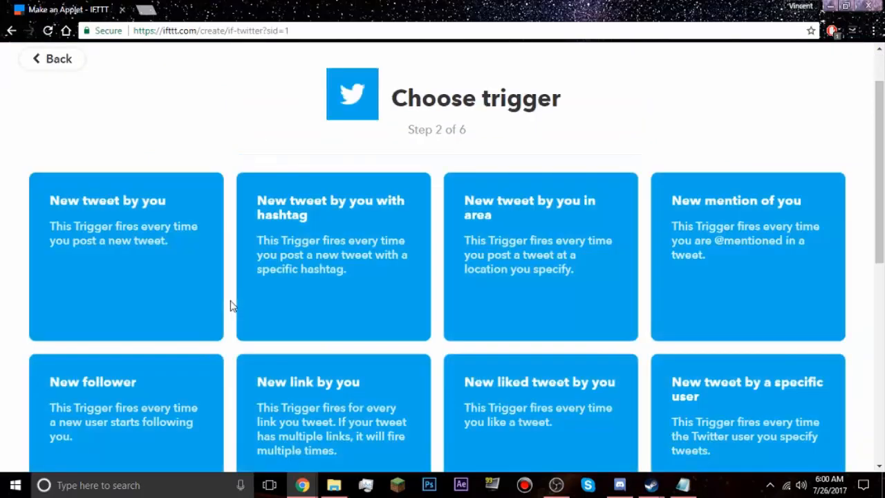
Examine the available Twitter triggers and check the Twitter Bot webhook in Discord before returning to the trigger list.
scroll(157, 130, down, 1)
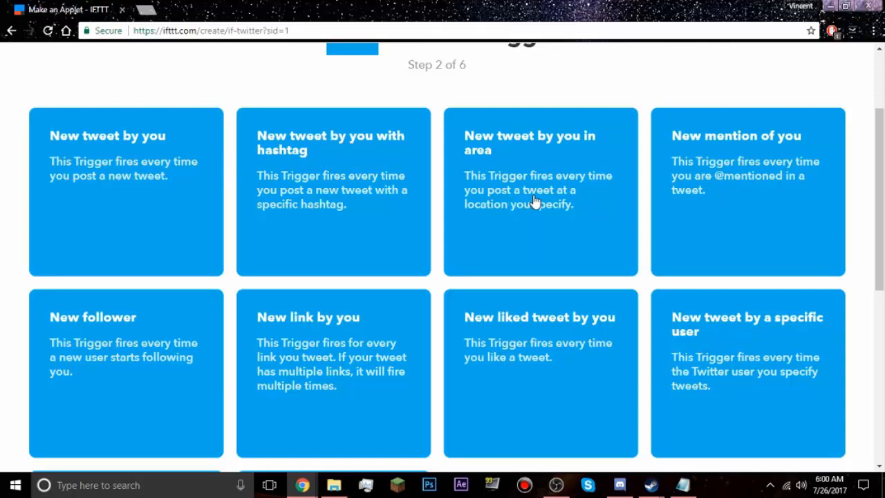
scroll(166, 297, down, 1)
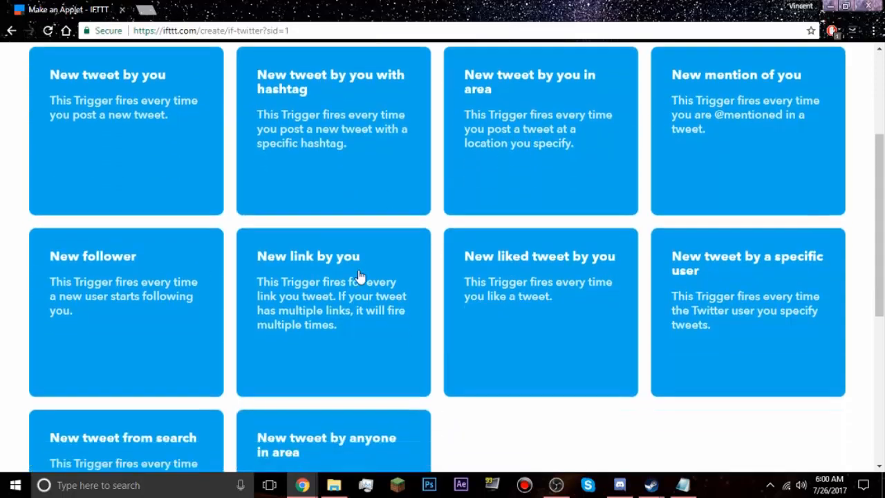
scroll(560, 318, down, 1)
scroll(553, 376, down, 1)
scroll(533, 390, down, 1)
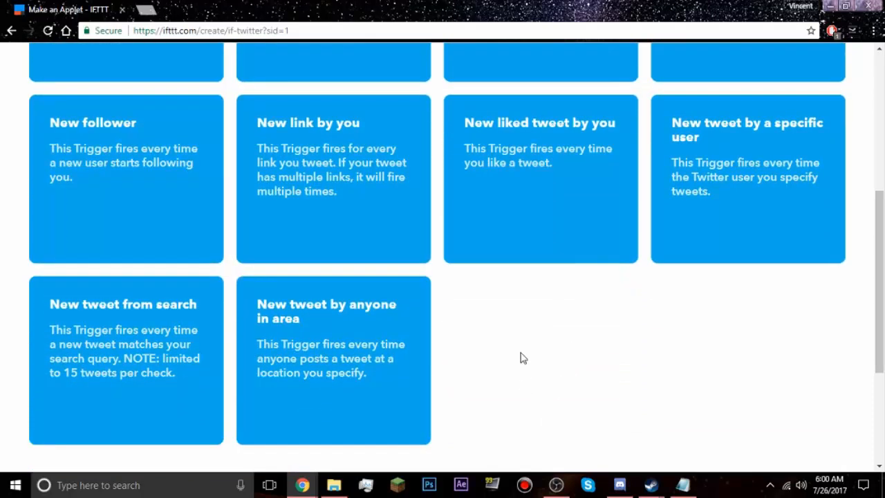
scroll(519, 360, up, 1)
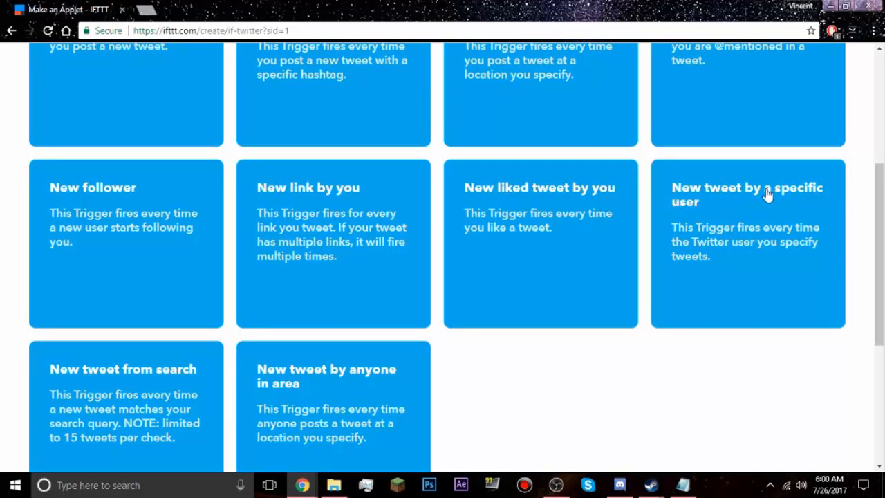
scroll(763, 235, up, 1)
scroll(711, 267, up, 1)
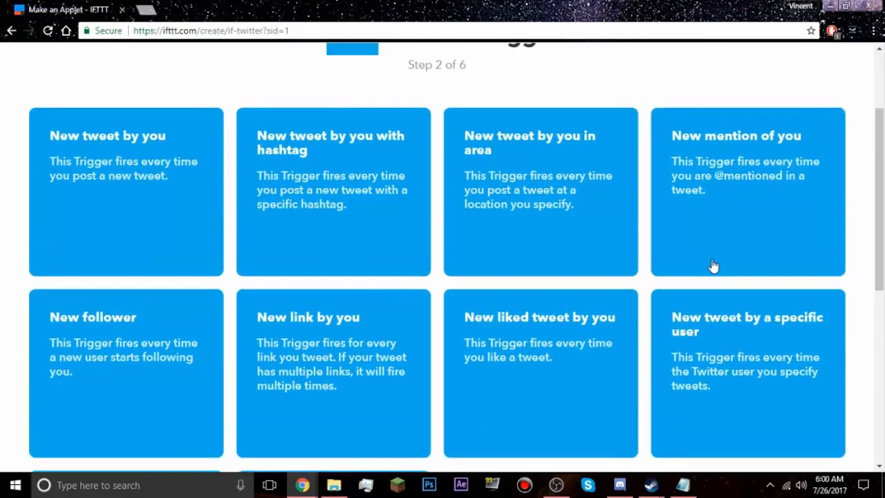
scroll(723, 375, down, 1)
scroll(215, 225, up, 1)
scroll(636, 252, down, 1)
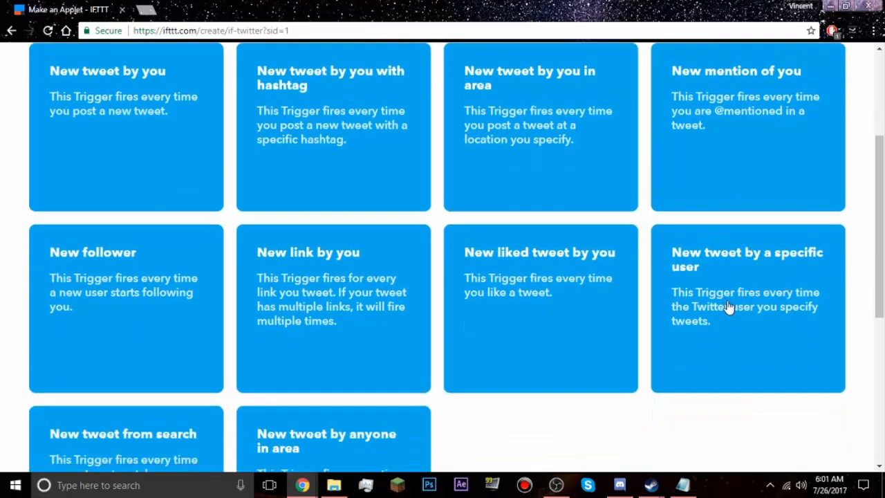
scroll(648, 302, up, 2)
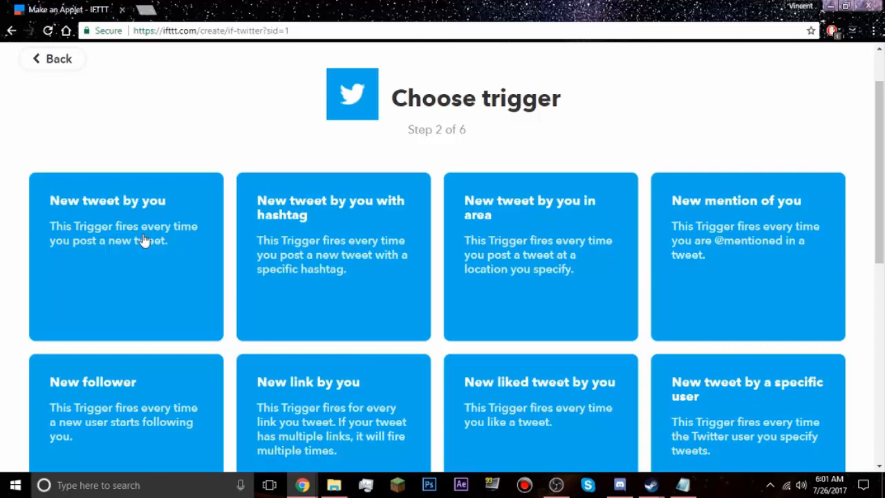
click(619, 484)
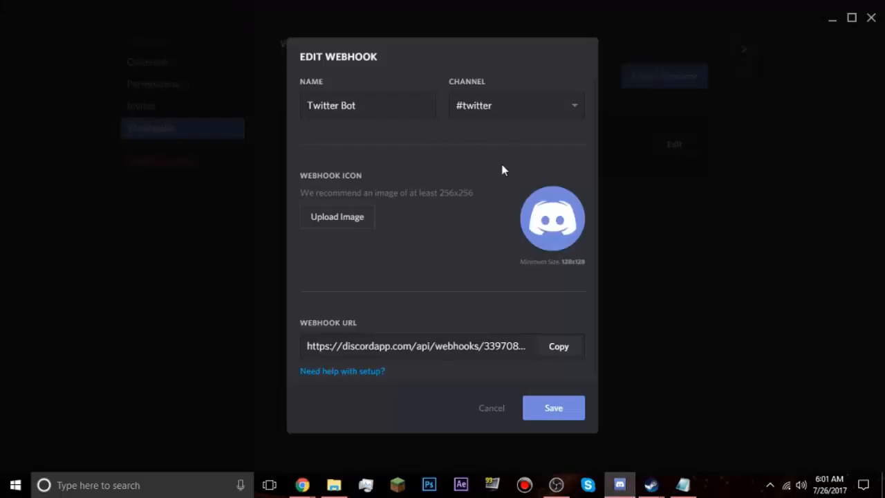
click(619, 484)
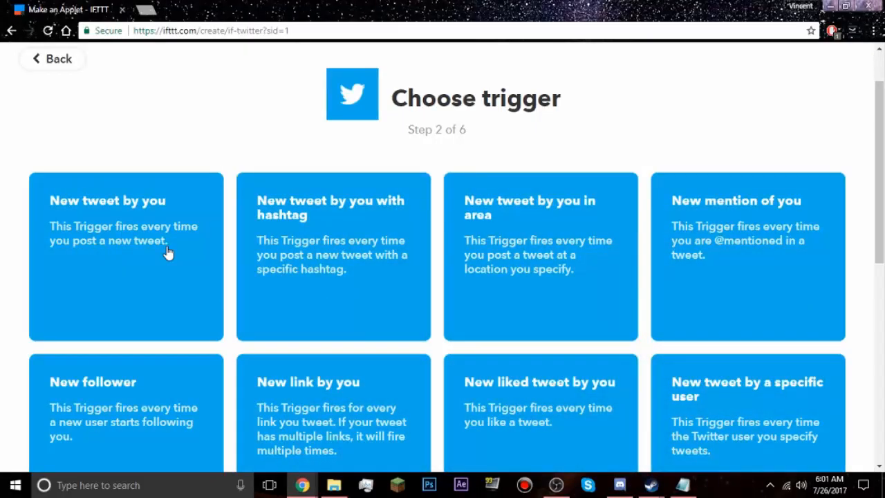
click(169, 252)
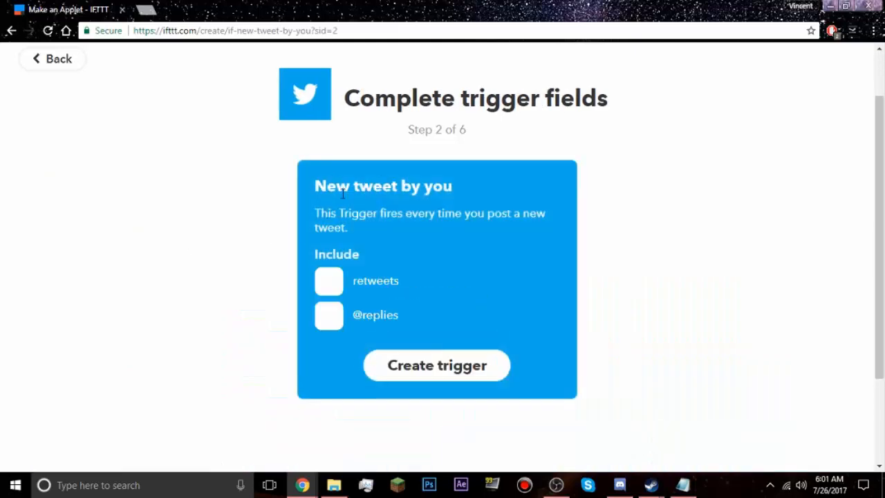
drag(329, 258, 348, 253)
click(331, 313)
click(426, 364)
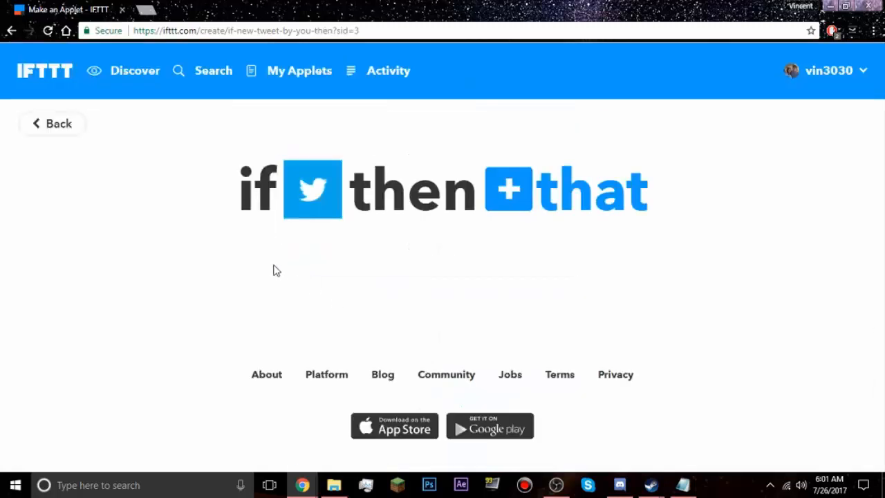
Choose Webhooks as the service for the applet's "that" part with the "Make a web request" action.
click(585, 198)
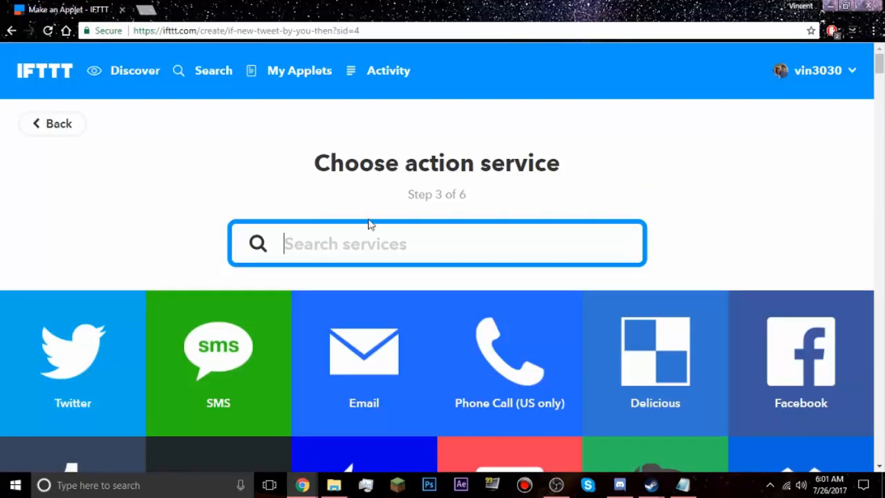
text(Web)
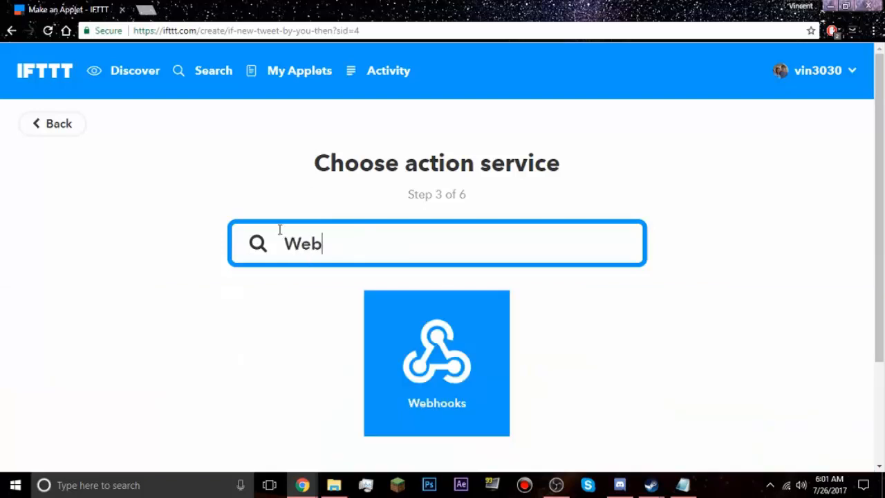
scroll(425, 349, down, 1)
click(436, 319)
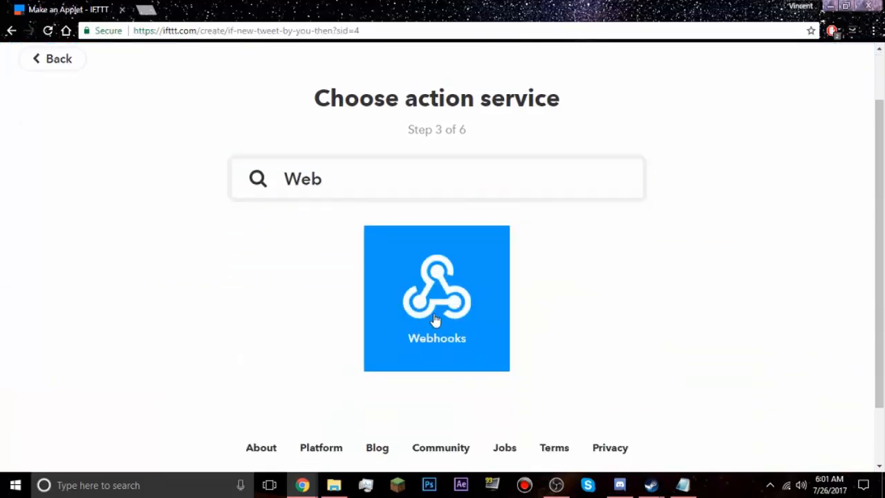
click(161, 242)
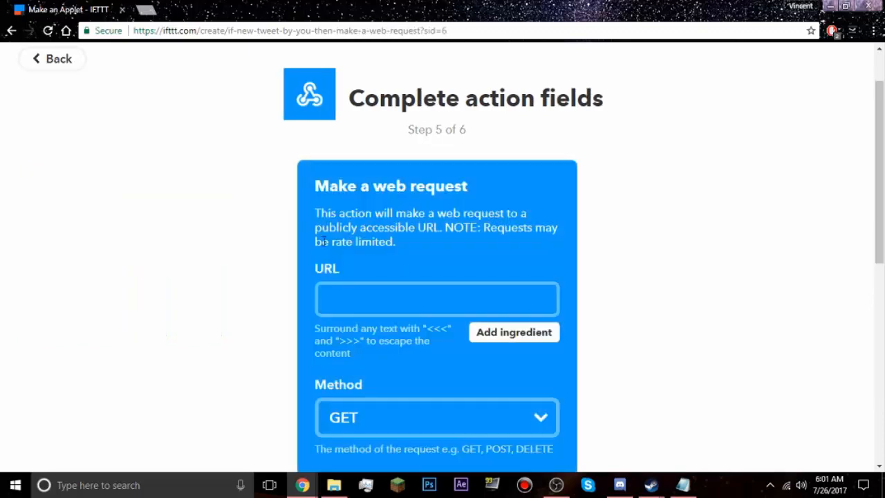
Copy the Twitter Bot webhook URL from Discord and paste it into the web request's URL field in IFTTT.
click(620, 485)
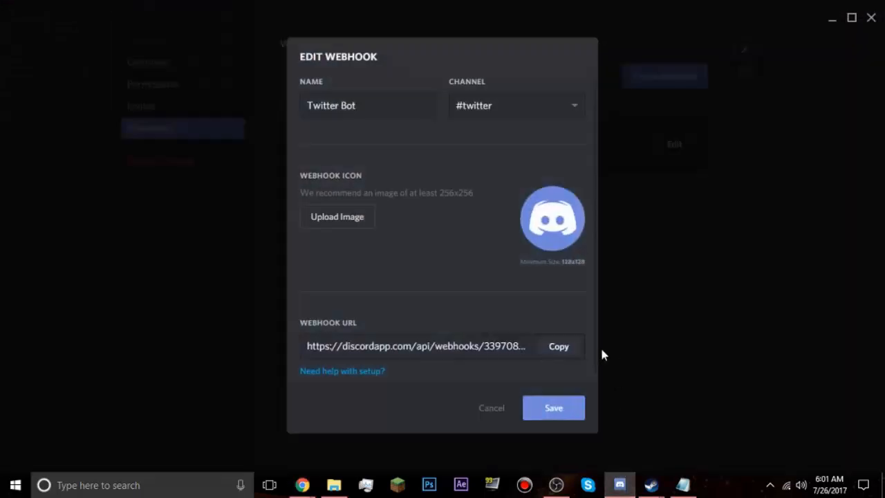
click(559, 346)
mouse_move(302, 485)
click(318, 428)
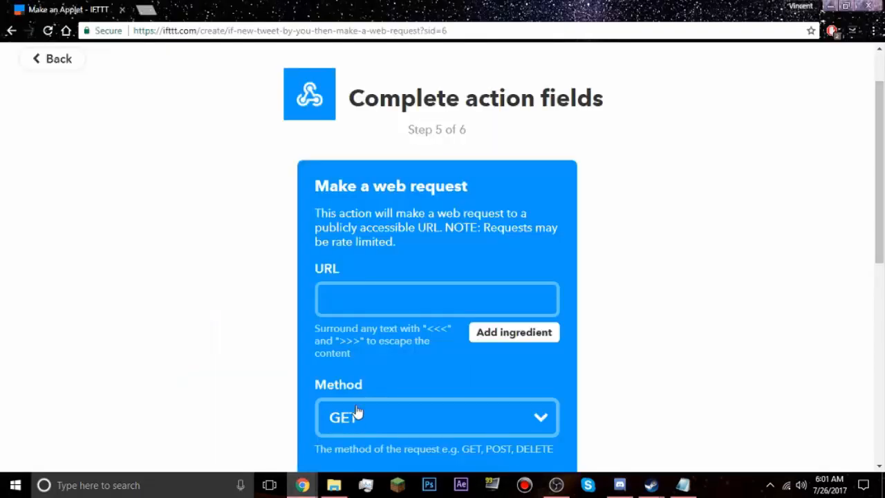
key(ctrl+v)
Set the web request's method to POST and its content type to application/json.
scroll(251, 259, down, 4)
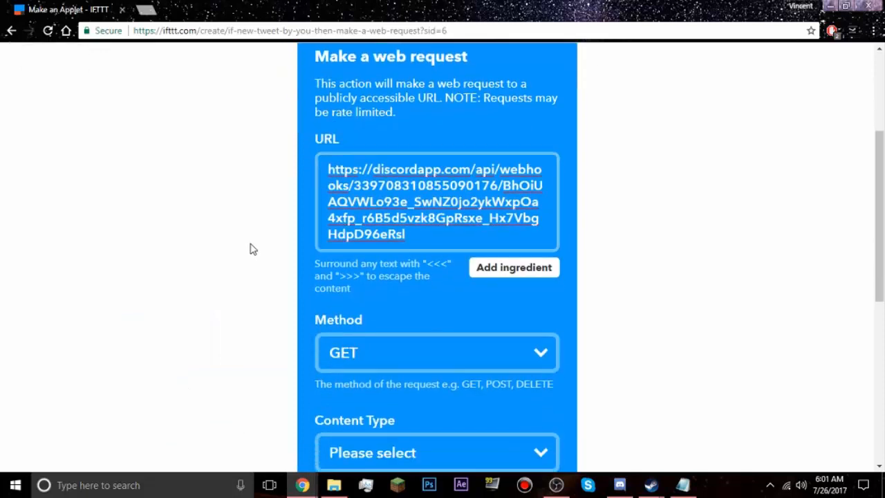
click(353, 225)
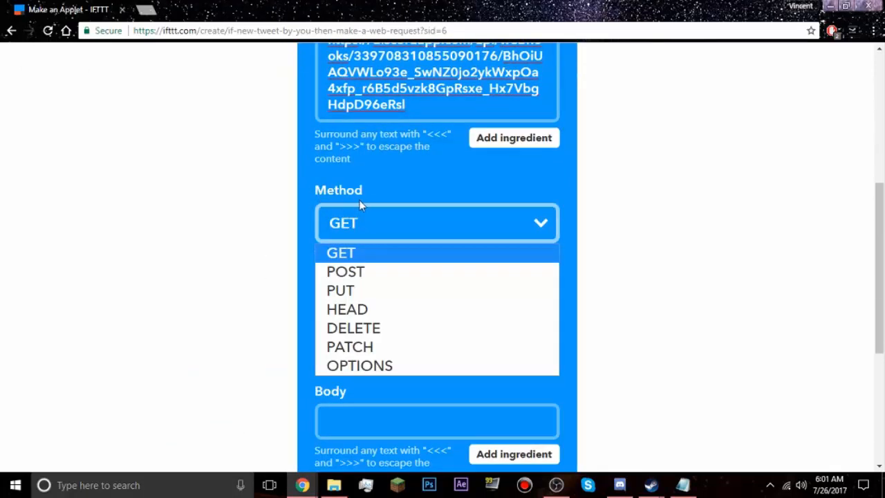
click(366, 271)
scroll(301, 277, down, 1)
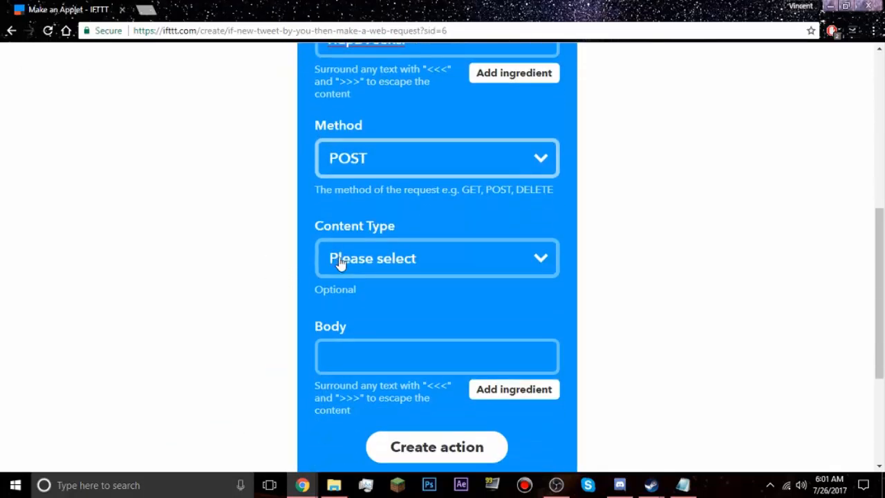
click(340, 262)
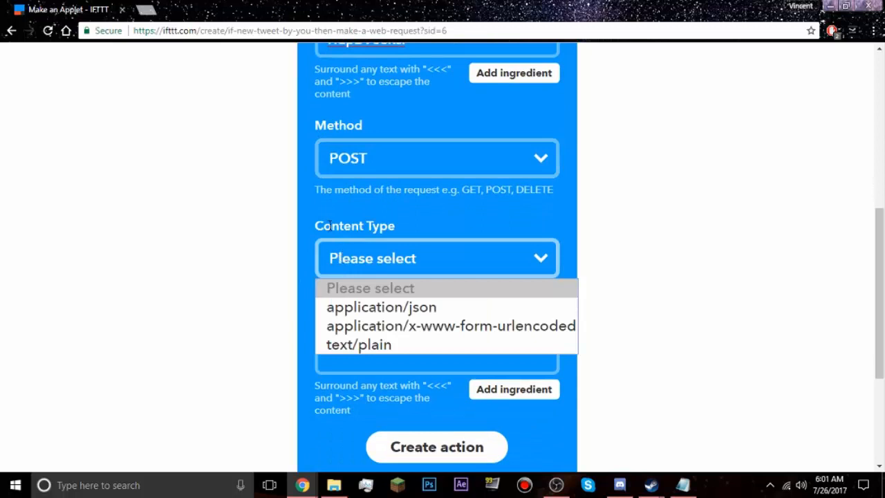
click(406, 311)
scroll(280, 296, down, 2)
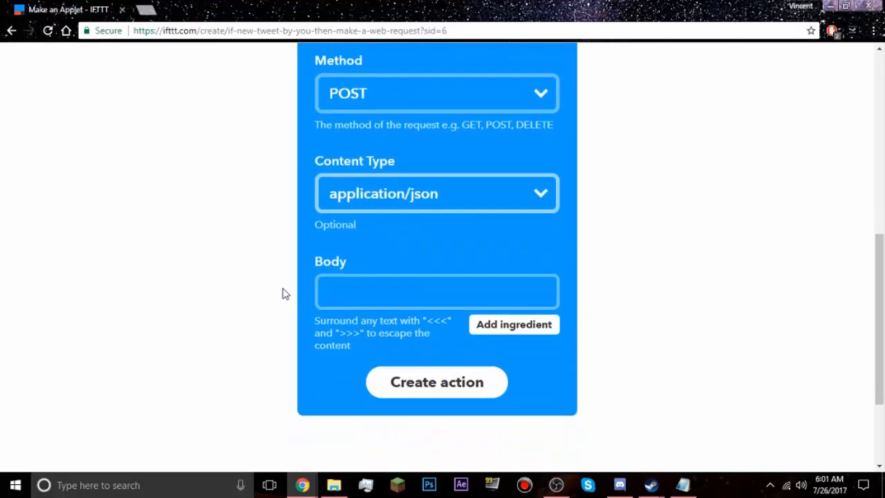
Add the Text, UserName, LinkToTweet, CreatedAt and TweetEmbedCode ingredients to the web request's body.
click(368, 232)
scroll(290, 248, up, 2)
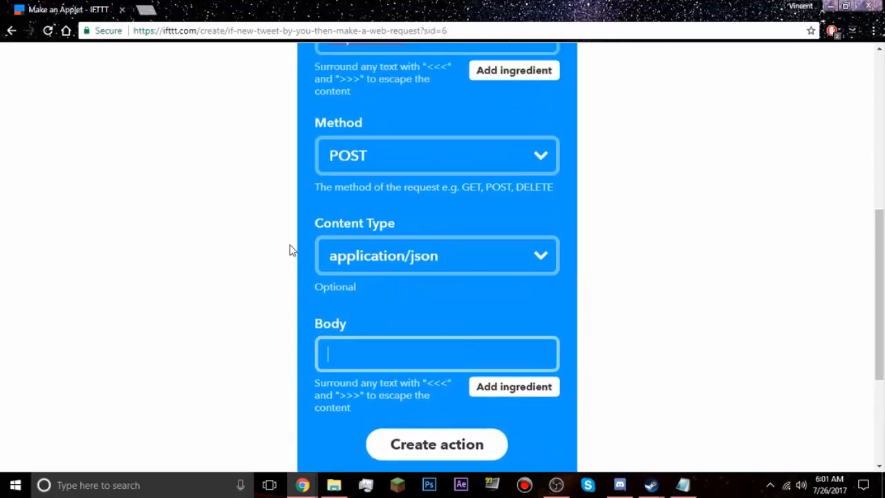
scroll(395, 285, down, 1)
click(515, 327)
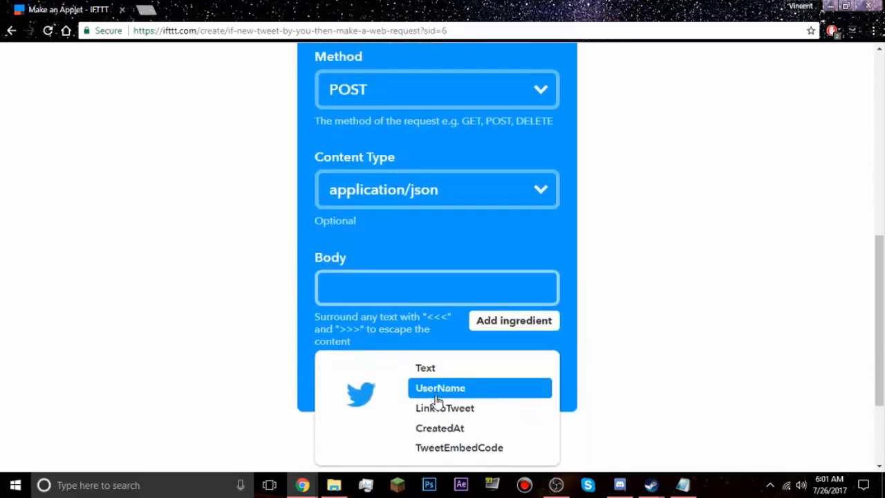
scroll(442, 394, down, 1)
click(450, 311)
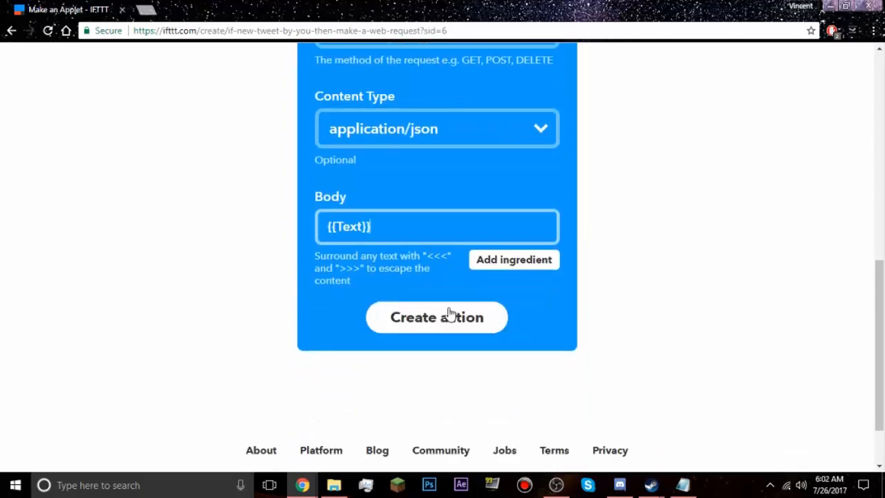
click(484, 259)
click(486, 326)
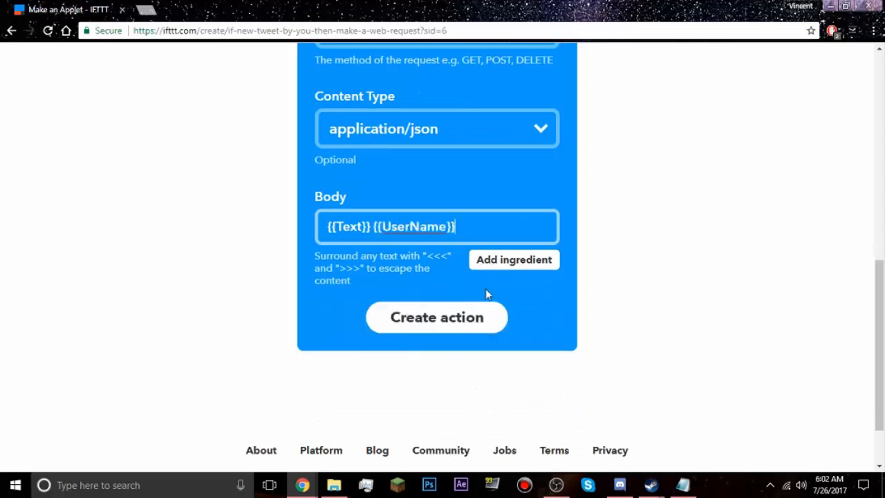
click(510, 268)
click(509, 282)
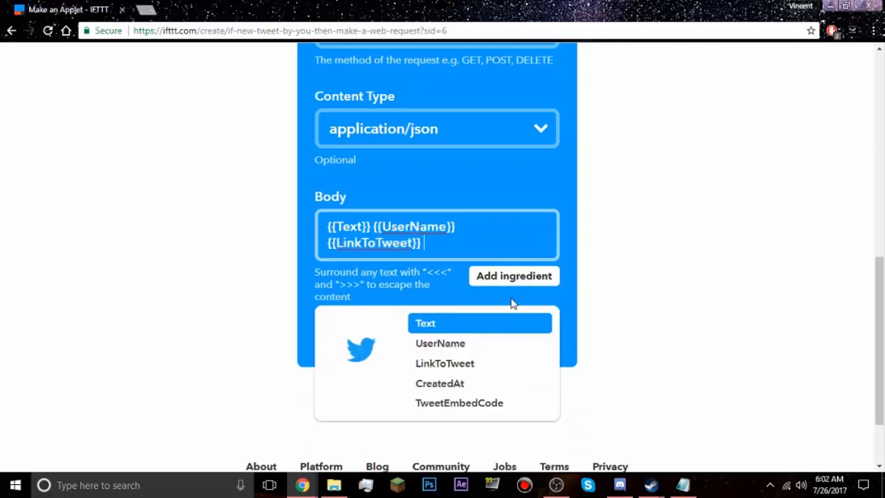
click(468, 384)
click(513, 277)
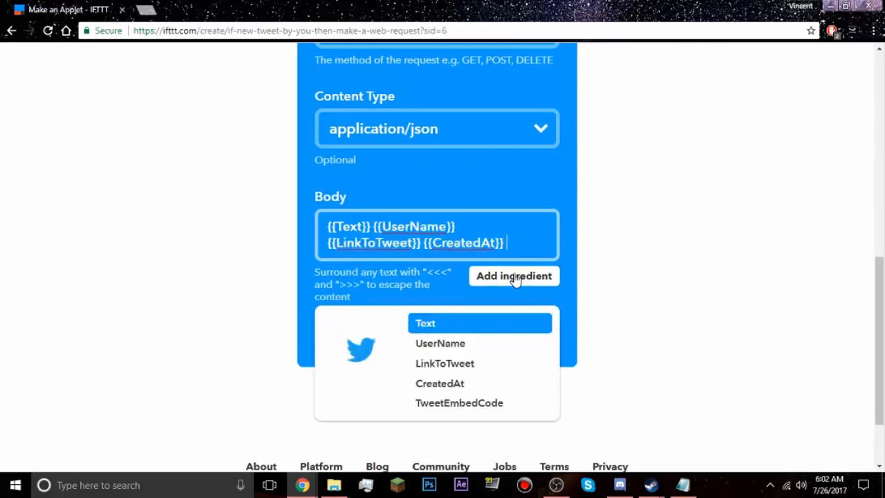
click(465, 403)
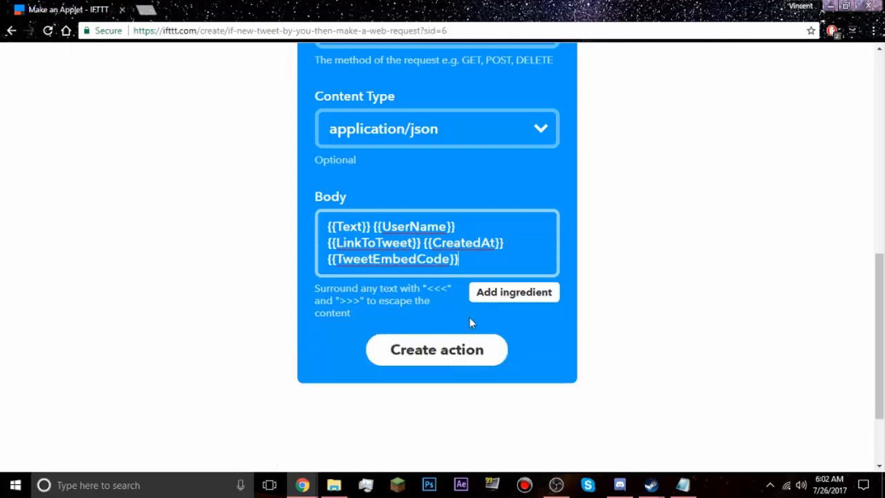
Switch to Notepad and add the five tweet ingredients from the body below the examples note in WEBHOOKS CODE AND MORE.txt.
click(682, 485)
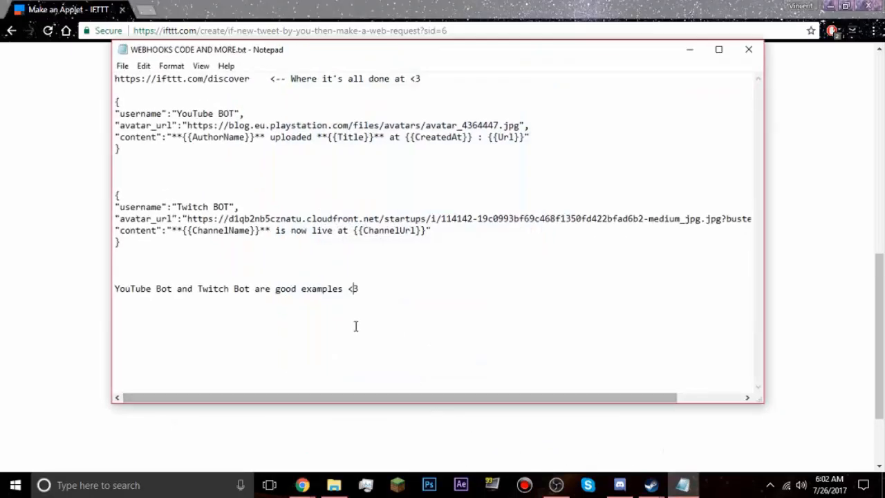
click(439, 302)
key(Return)
text({{Text}} {{UserName}} {{LinkToTweet}} {{CreatedAt}} {{TweetEmbedCode}})
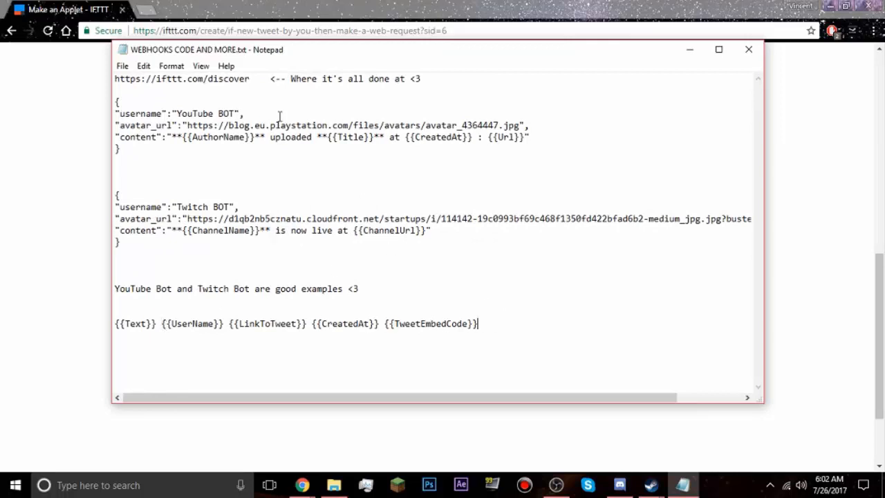
Examine the YouTube BOT and Twitch BOT JSON examples and compare their placeholders with the tweet ingredients.
drag(292, 58, 262, 61)
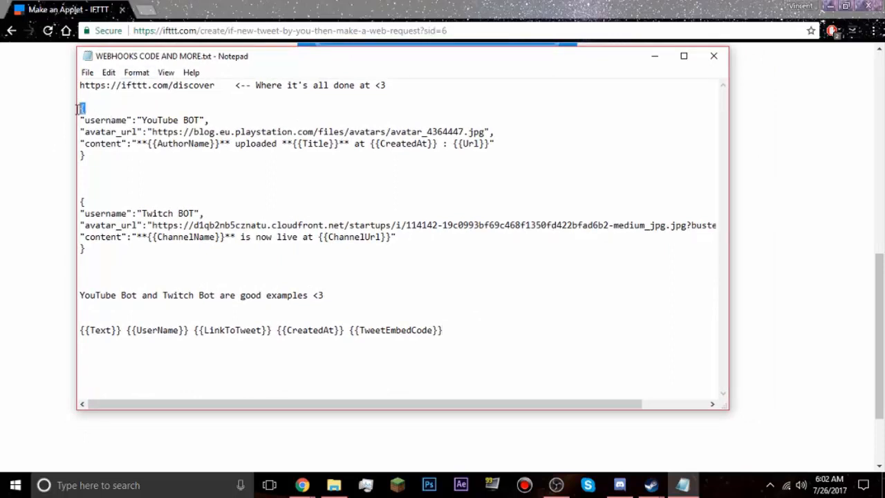
drag(81, 120, 135, 119)
click(266, 173)
click(259, 254)
drag(260, 254, 142, 119)
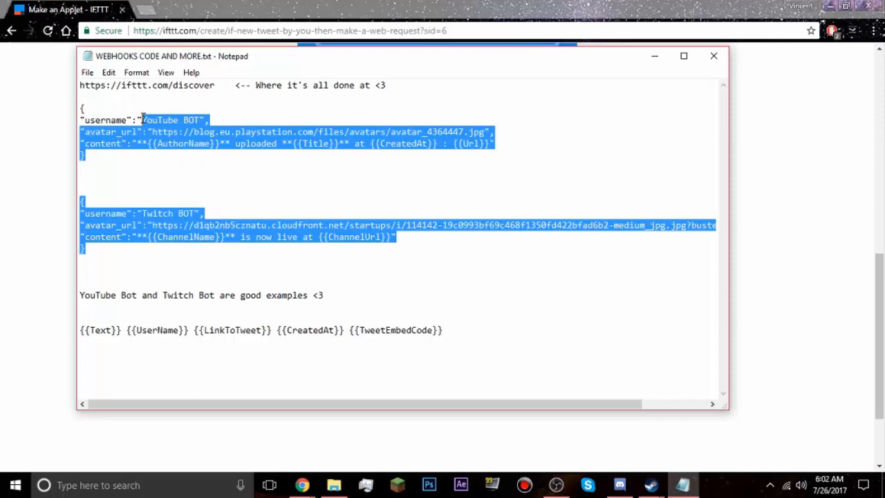
click(515, 258)
drag(260, 248, 80, 109)
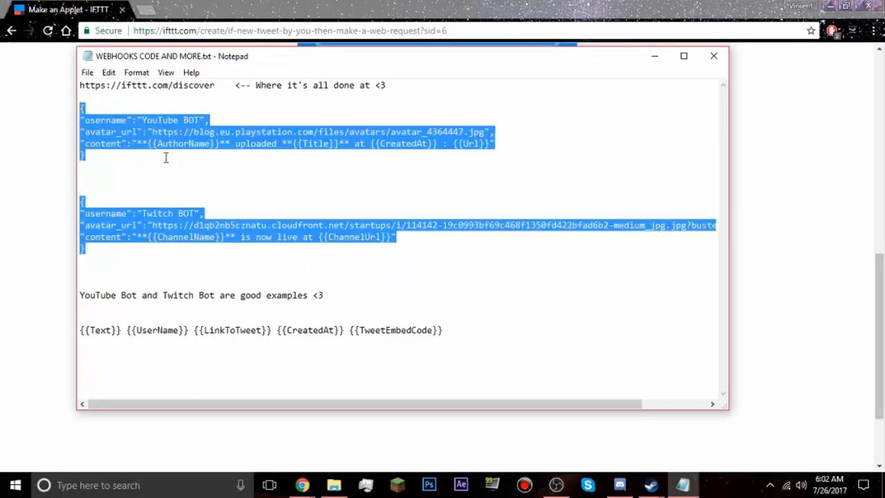
click(385, 286)
click(362, 304)
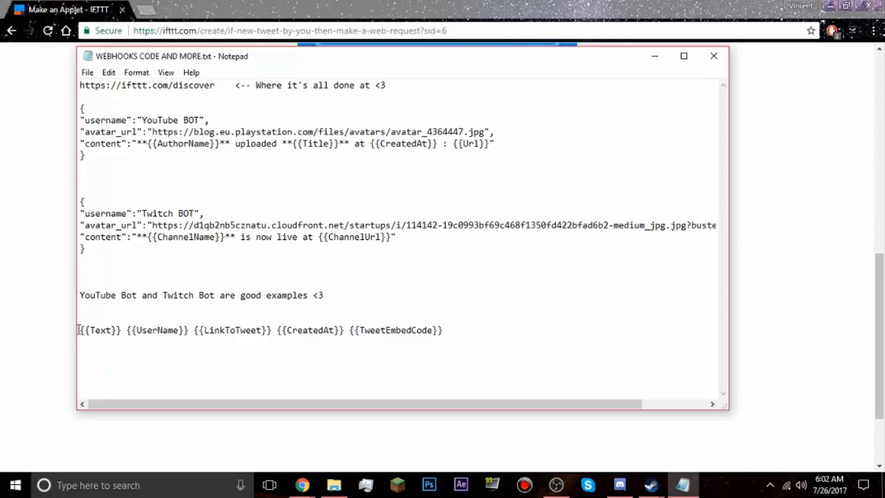
drag(79, 330, 475, 333)
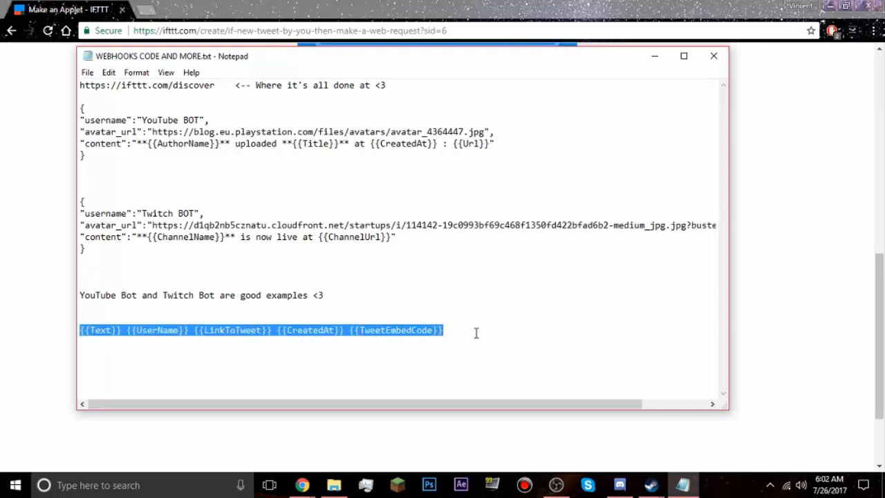
click(481, 335)
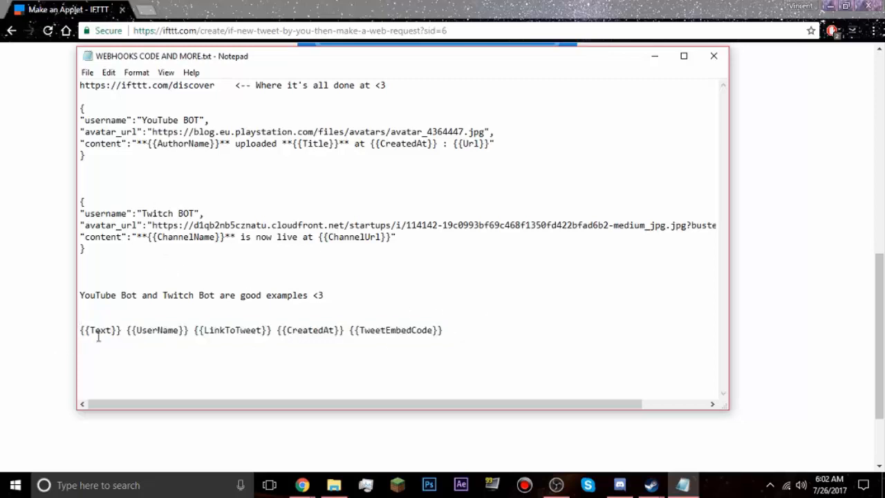
drag(148, 236, 226, 237)
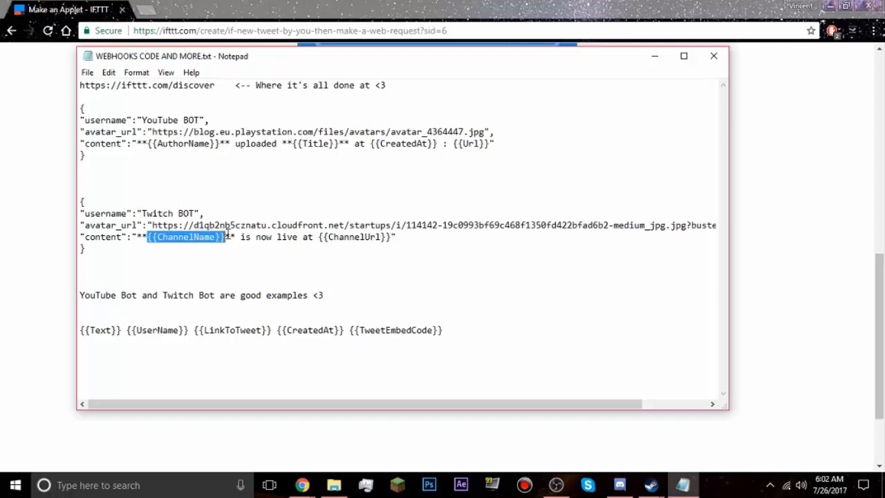
drag(81, 330, 122, 331)
Start a JSON block below the tweet ingredients with the username "Twitter BOT" and an empty avatar_url entry.
click(488, 335)
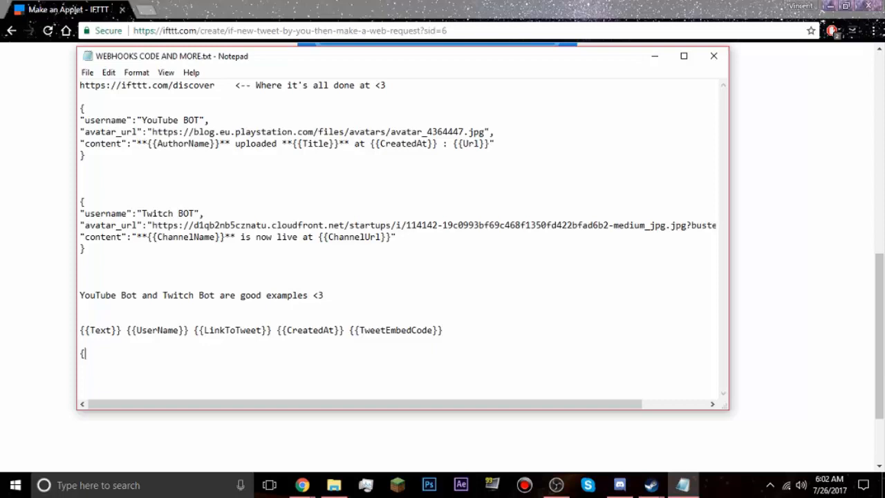
text("username)
text(":"Tiwit)
key(BackSpace)
key(BackSpace)
key(BackSpace)
key(BackSpace)
text(witter BOT",)
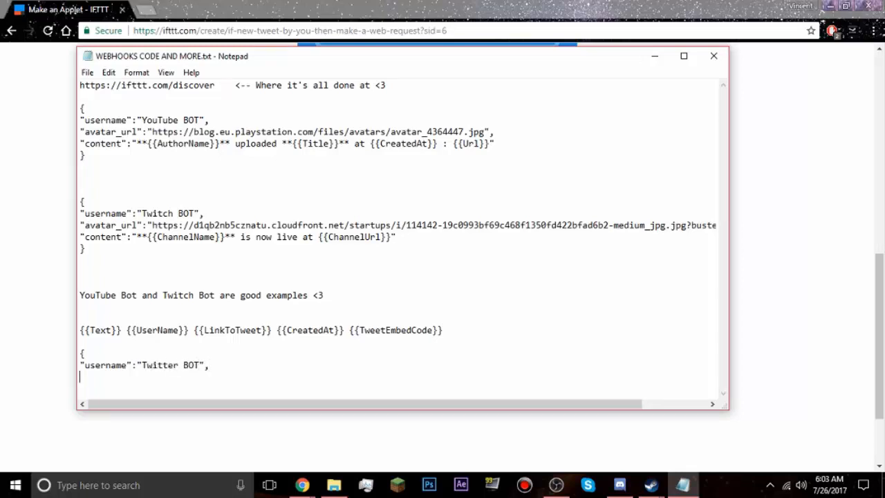
text( "avataru)
key(BackSpace)
text(_url":"")
Search Google Images for "Twitter logo jpg" in a new browser tab.
click(146, 9)
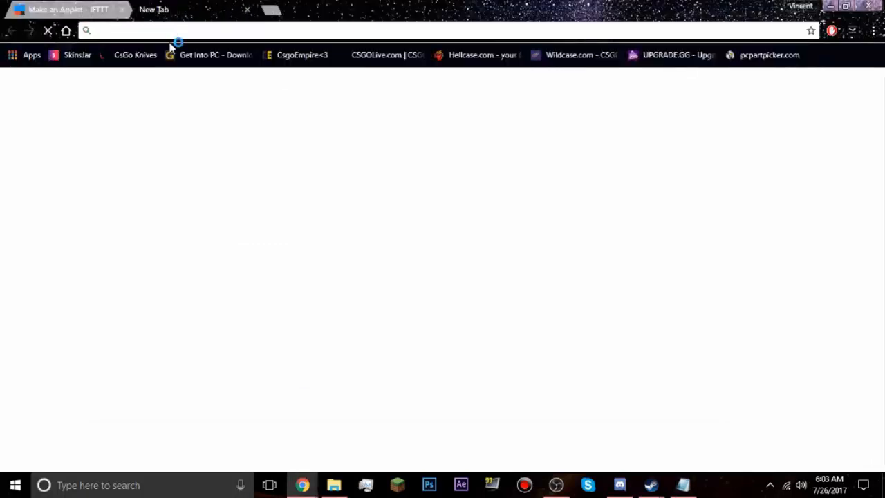
text(goTwitter l)
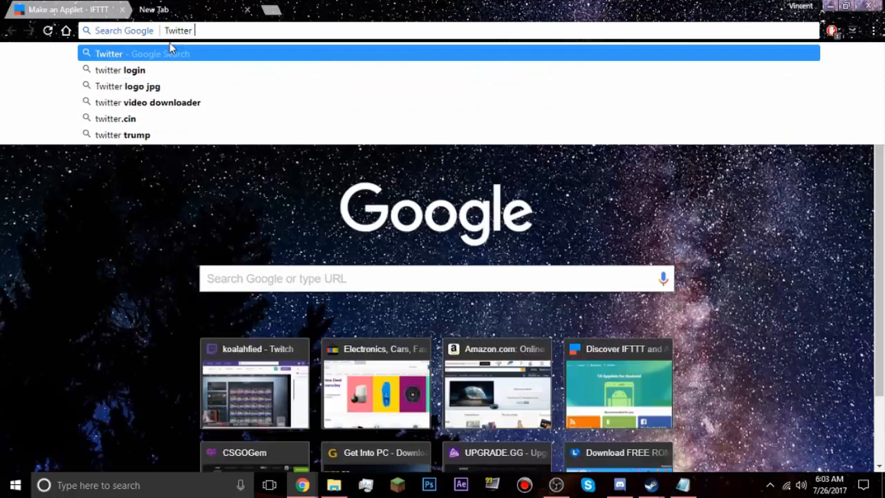
text(ogo jpg)
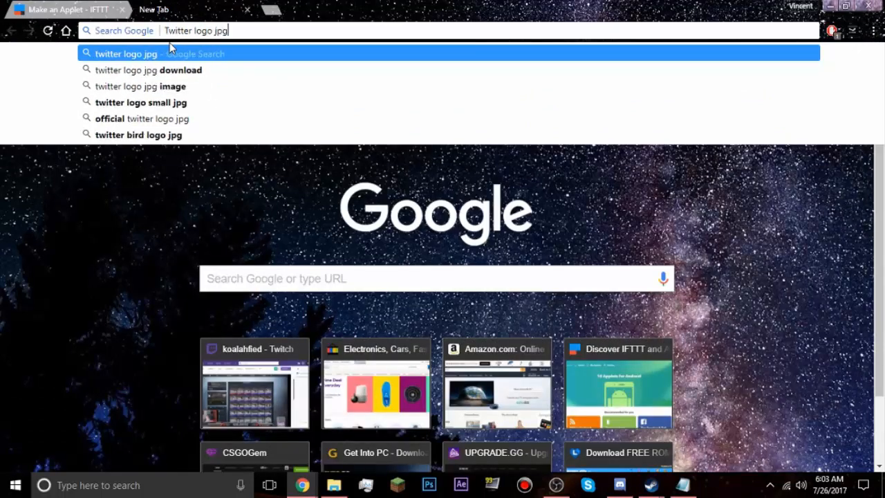
key(Return)
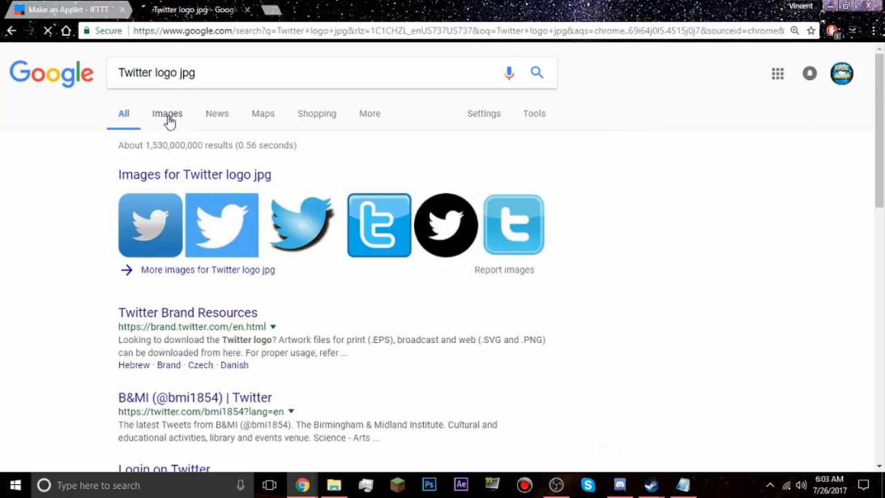
click(168, 117)
Open the preview of the blue rounded-square logo with the silver bird from the image results.
scroll(658, 207, down, 2)
scroll(290, 241, up, 1)
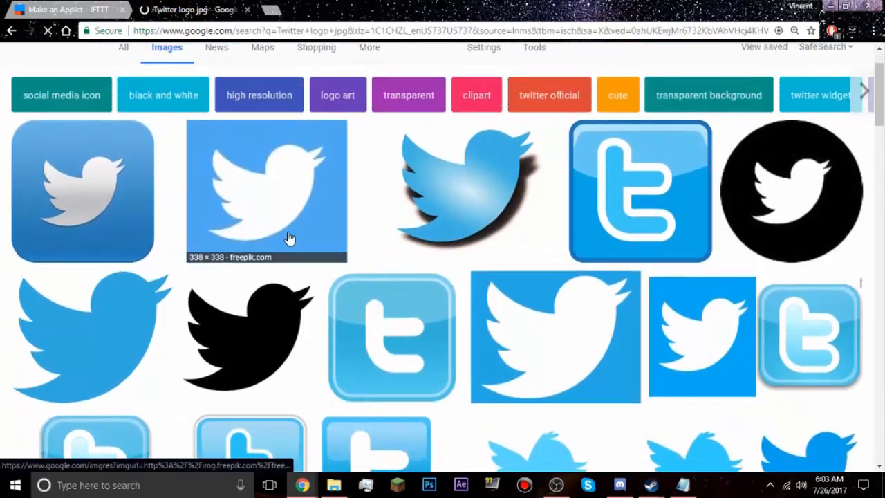
scroll(329, 182, down, 1)
click(123, 154)
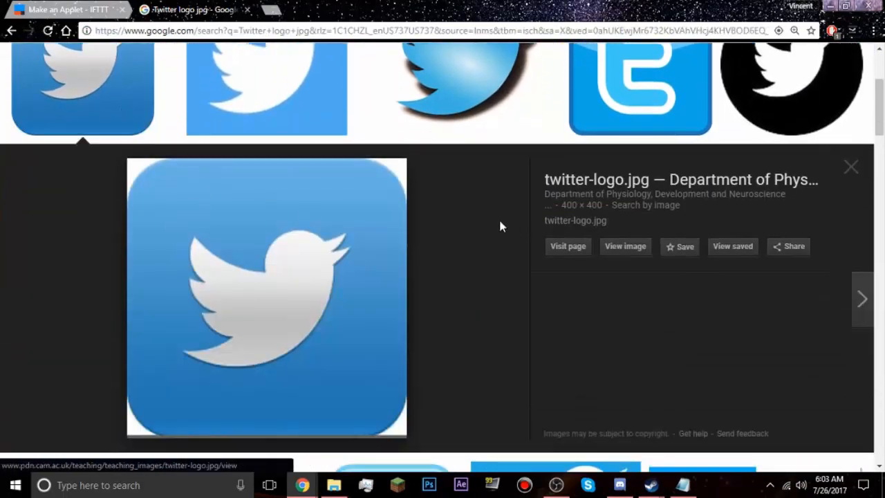
Open the full-size Twitter logo image on its own page and copy its web address.
click(629, 249)
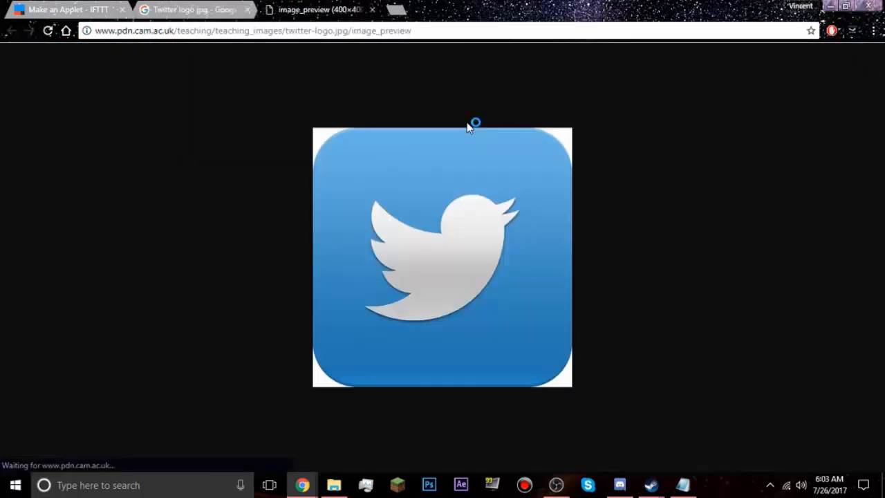
click(302, 30)
right_click(302, 31)
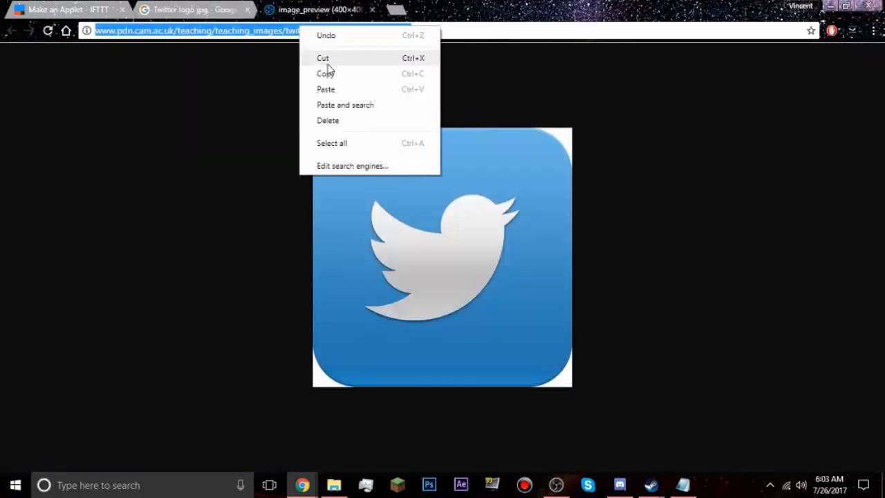
click(328, 73)
In the Notepad notes, paste the copied logo address as the Twitter BOT avatar_url value and end the line with a comma.
click(620, 484)
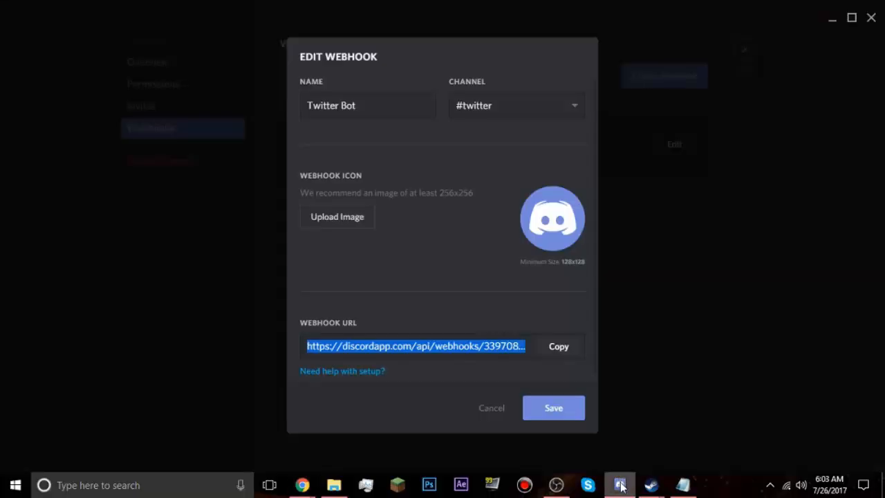
click(682, 484)
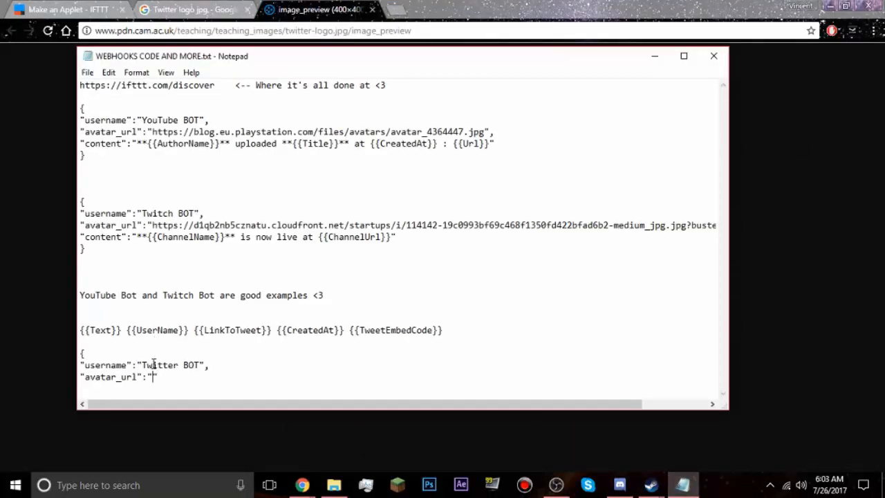
key(ctrl+v)
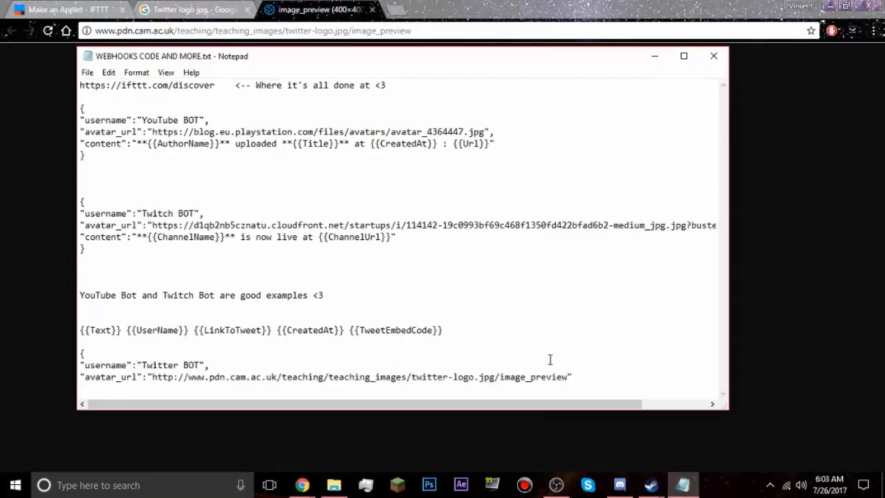
drag(422, 413, 557, 414)
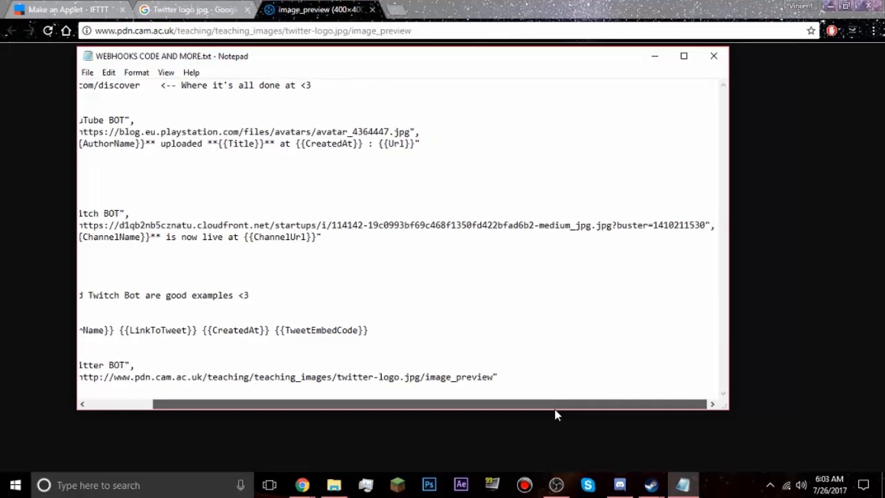
text(,)
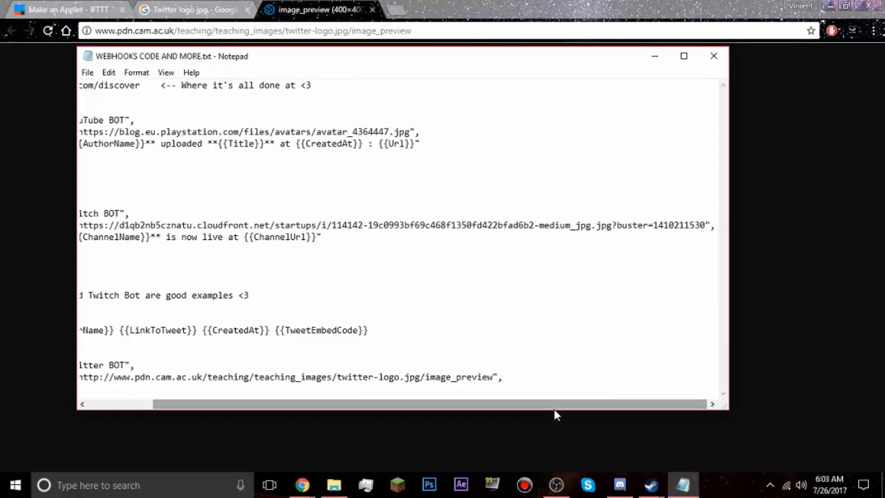
drag(555, 410, 417, 403)
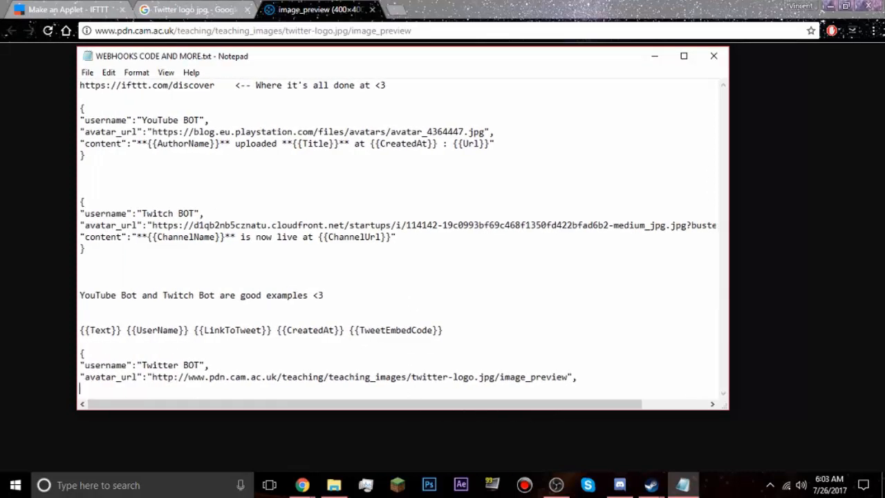
Start the "content" entry of the Twitter BOT block with an opening quotation mark for its value.
text(content)
key(BackSpace)
key(BackSpace)
key(BackSpace)
key(BackSpace)
key(BackSpace)
key(BackSpace)
text(ontent)
drag(235, 58, 246, 43)
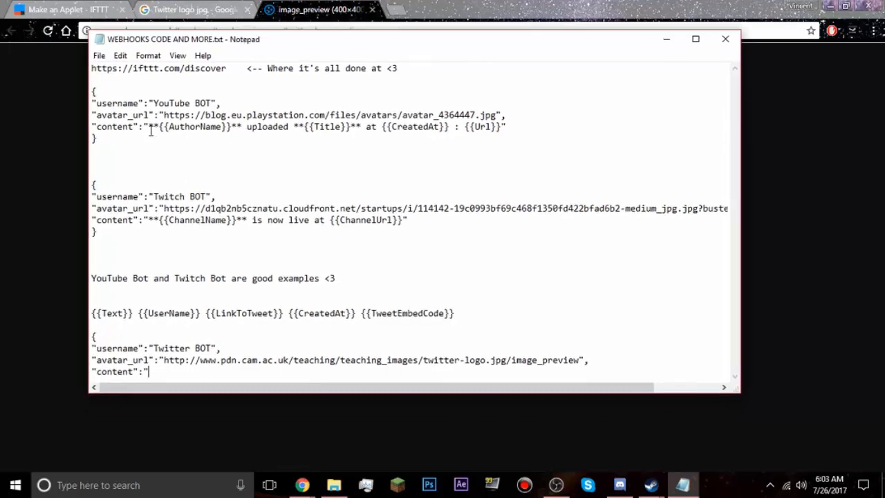
Examine the double asterisks and placeholders in the YouTube BOT and Twitch BOT content lines, and compare them with the tweet ingredients.
drag(148, 128, 160, 129)
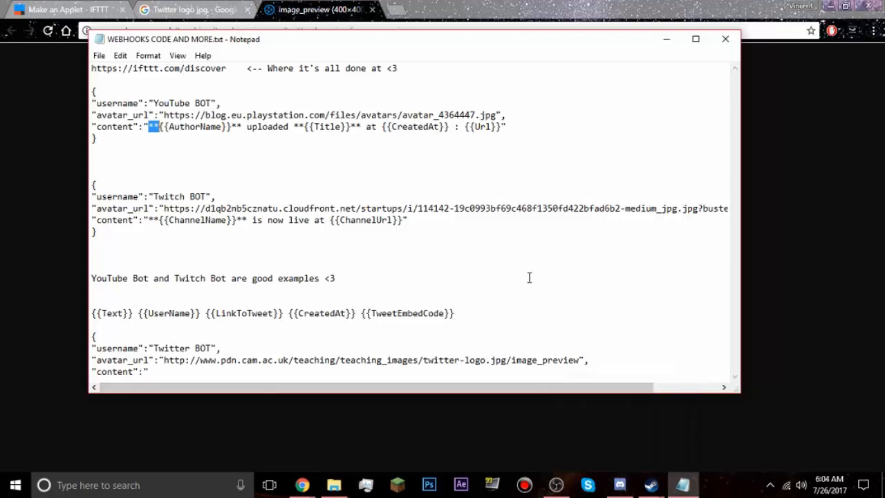
click(160, 140)
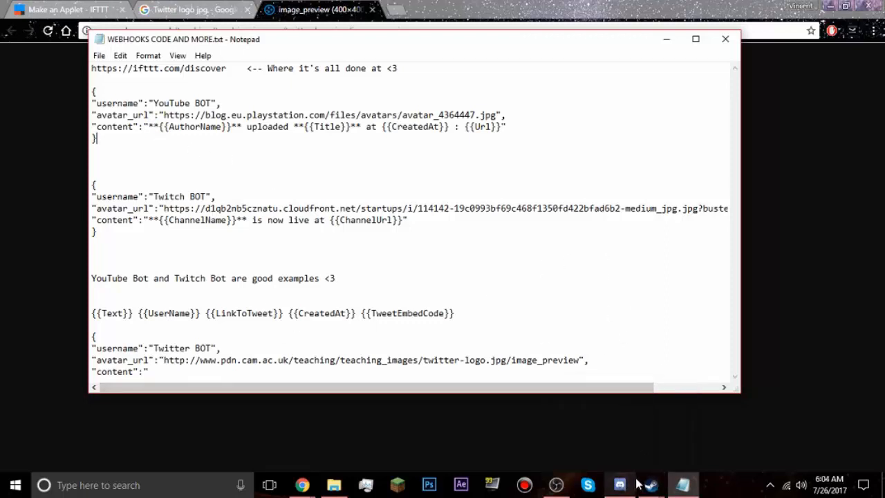
drag(150, 129, 234, 130)
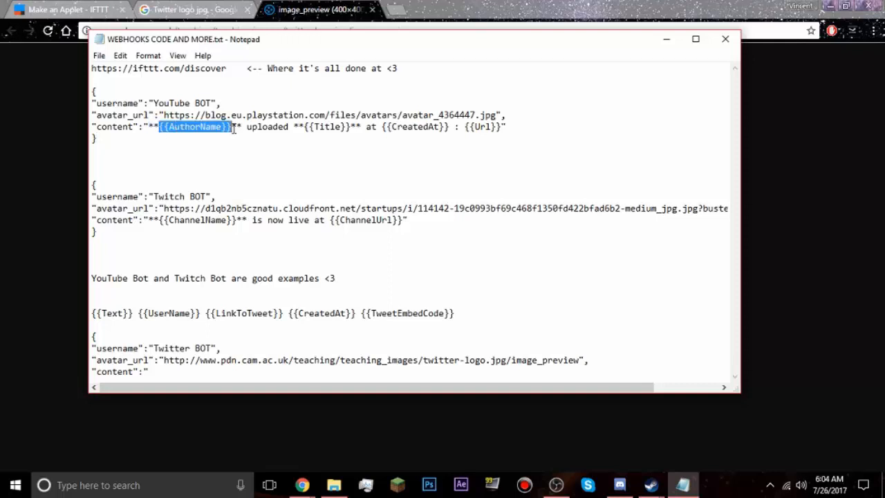
drag(304, 129, 351, 131)
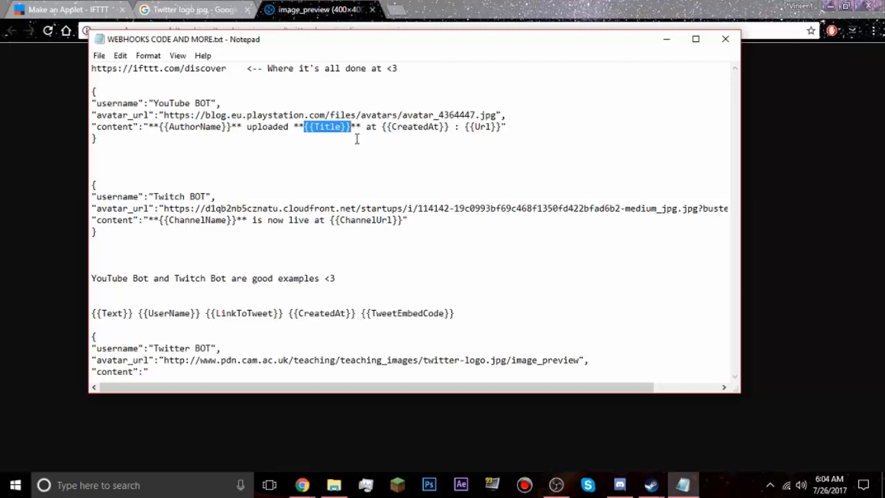
click(162, 138)
drag(154, 128, 159, 129)
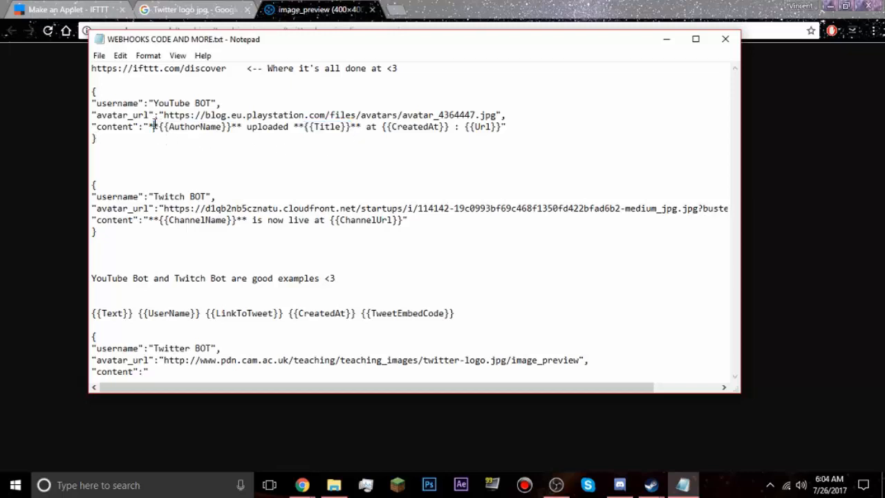
click(184, 148)
scroll(201, 171, right, 1)
scroll(202, 173, left, 1)
scroll(252, 211, right, 1)
scroll(283, 239, left, 1)
scroll(354, 249, right, 3)
scroll(324, 258, left, 3)
drag(160, 223, 237, 221)
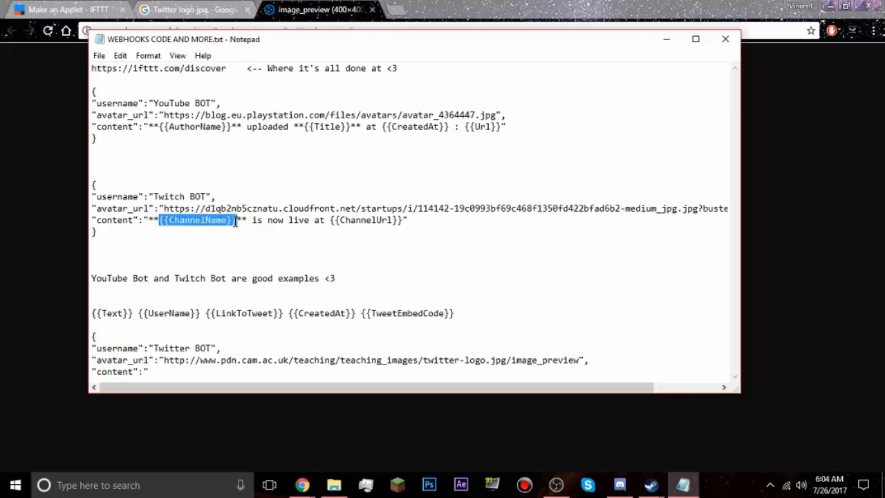
drag(206, 313, 450, 313)
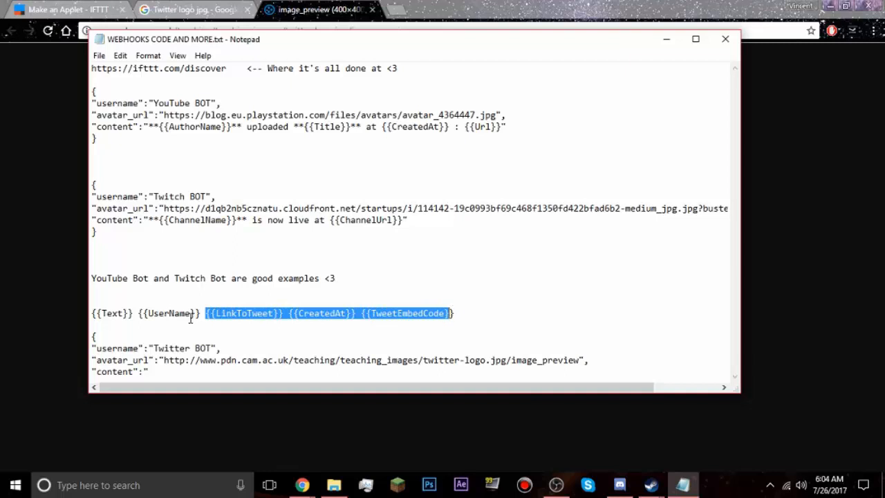
mouse_move(158, 313)
mouse_down()
mouse_move(91, 313)
mouse_move(161, 311)
mouse_up()
Write the content value as "**{{UserName}}** has tweeted saying {{Text}}" and close the Twitter BOT JSON block with a brace.
click(172, 374)
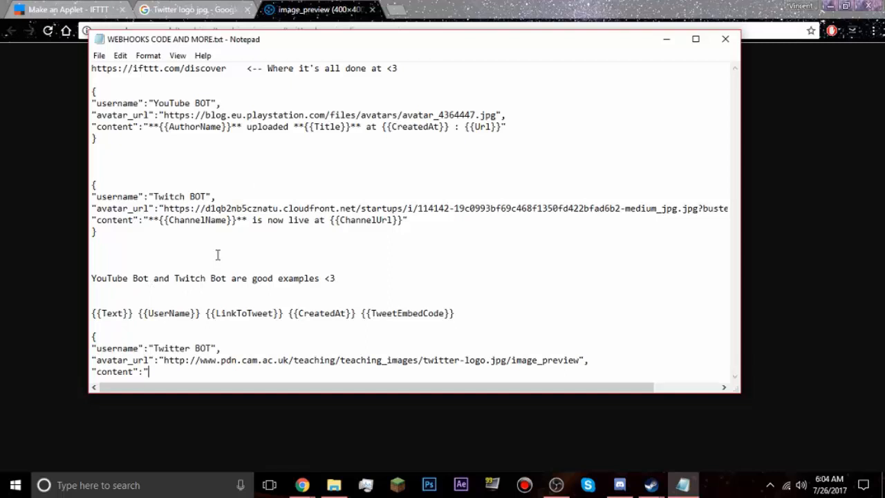
text({{UserName}})
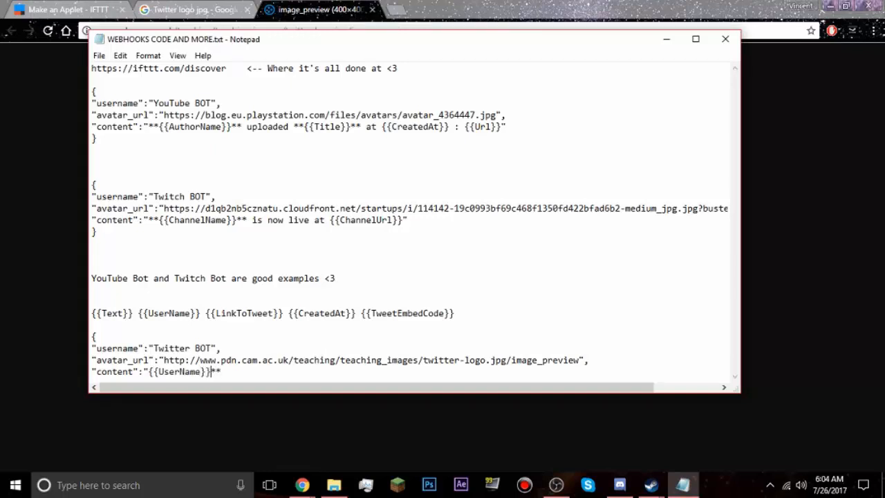
text(**)
click(211, 371)
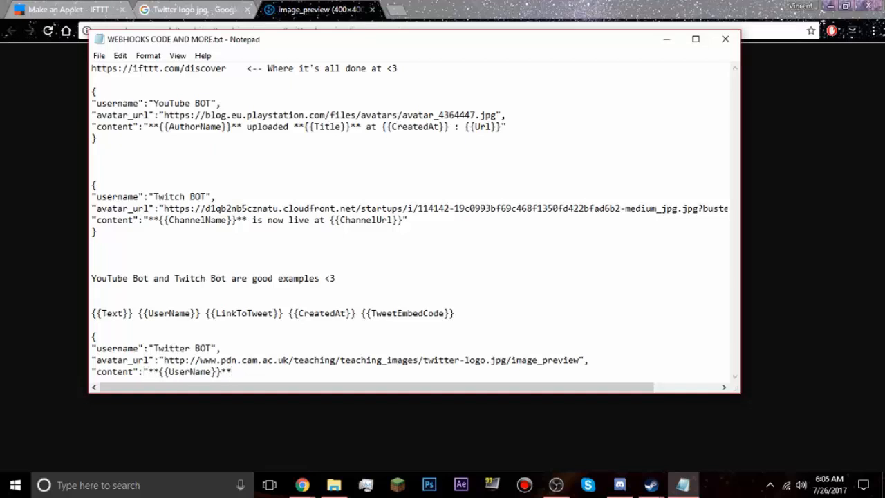
text(** has tweeted saying {{T)
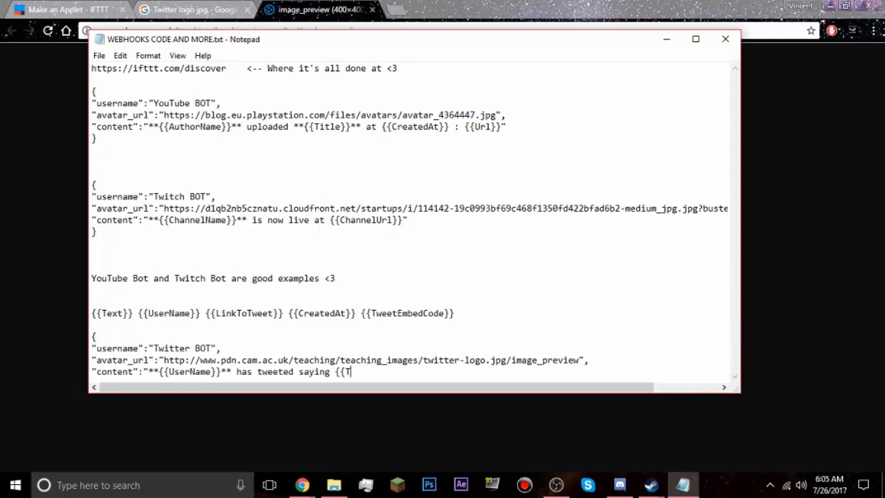
text(ext}}")
key(Return)
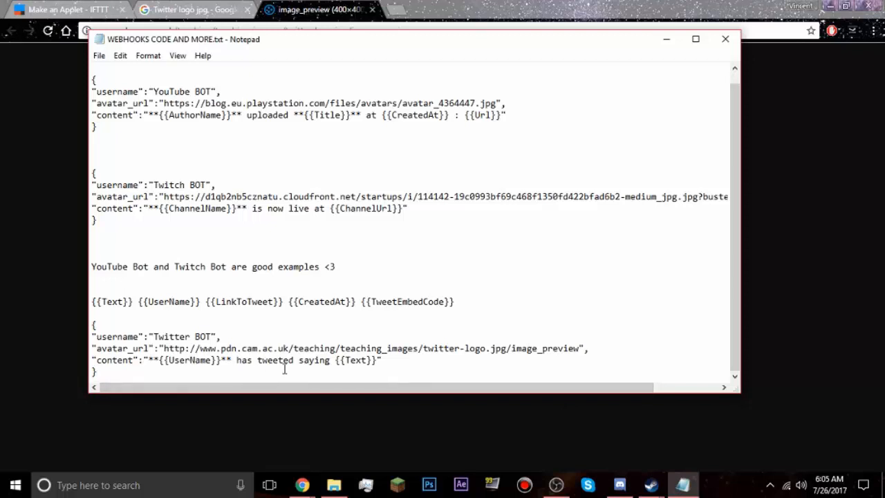
Copy the whole Twitter BOT JSON block and paste it over the existing Body text of the IFTTT web request.
drag(109, 371, 94, 325)
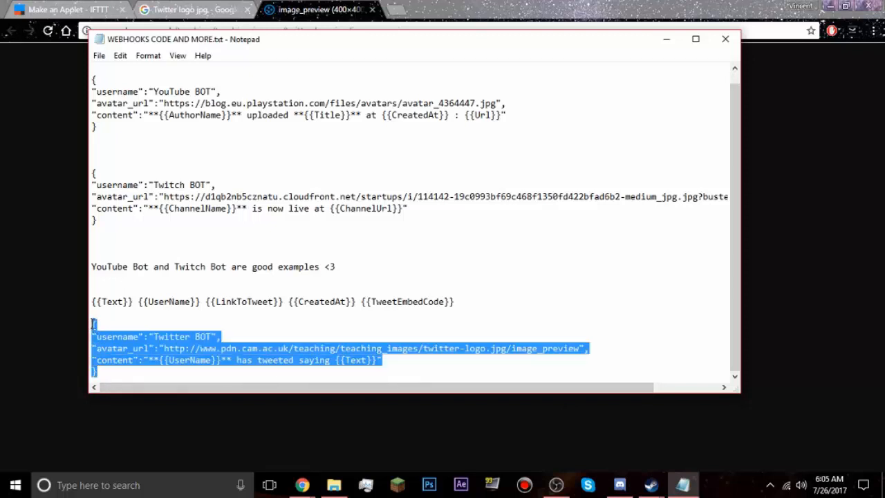
right_click(111, 336)
click(39, 193)
click(79, 70)
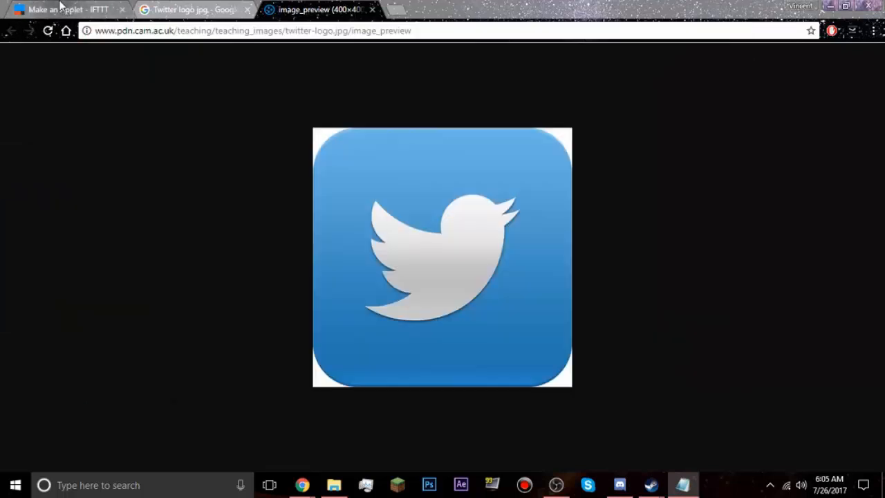
click(61, 6)
drag(453, 259, 416, 239)
key(BackSpace)
key(ctrl+v)
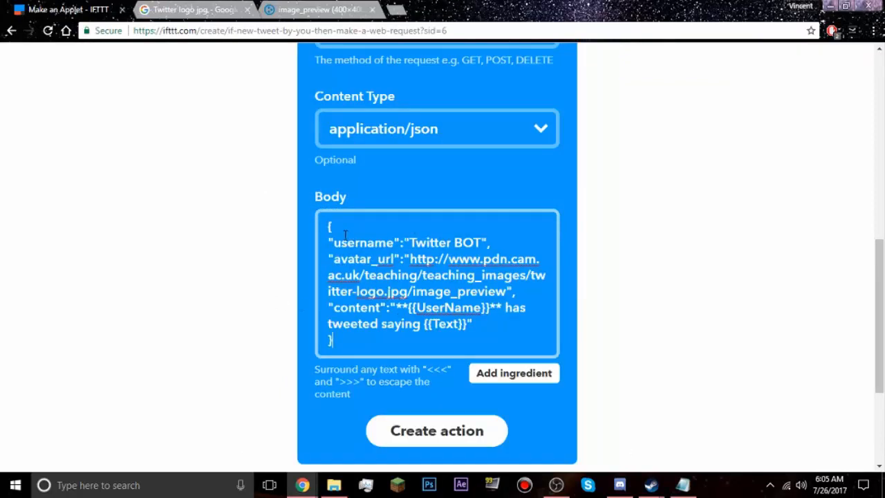
Check the POST method, application/json content type and body of the web request, and create the action.
scroll(260, 266, up, 5)
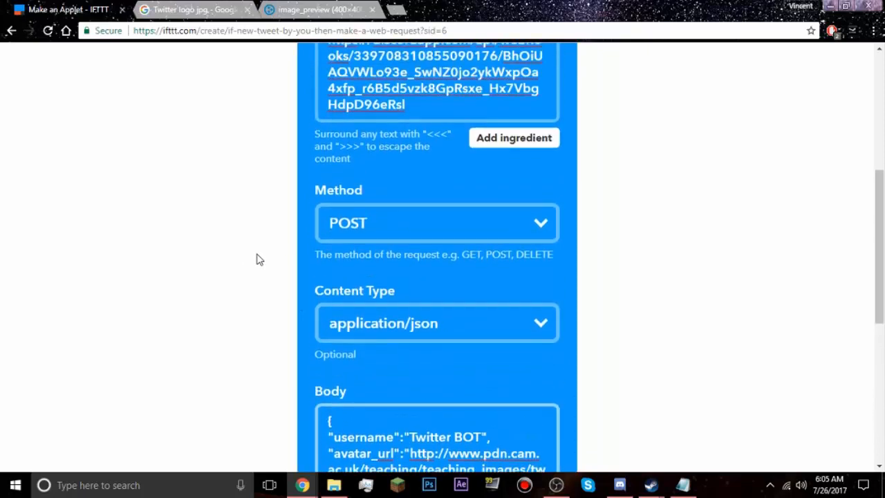
scroll(266, 260, down, 5)
scroll(266, 256, down, 1)
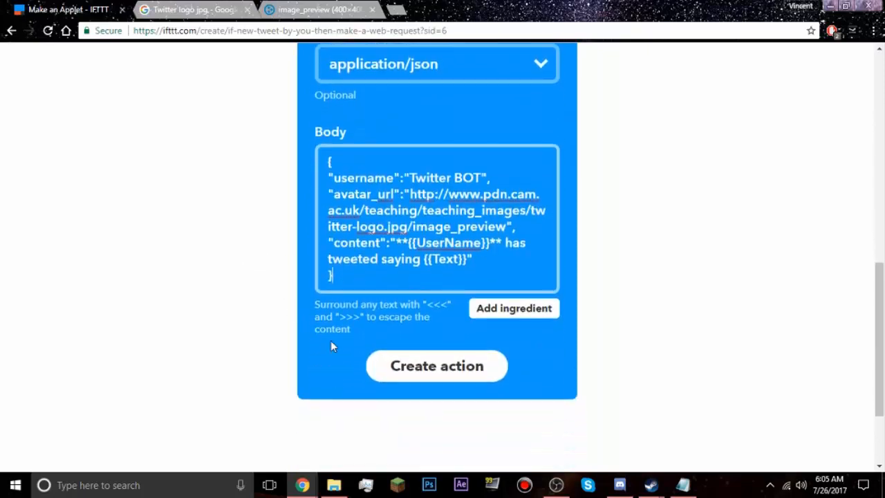
click(427, 367)
Review the applet's title and notification setting, keeping both as they are, and finish creating the applet.
scroll(303, 306, up, 3)
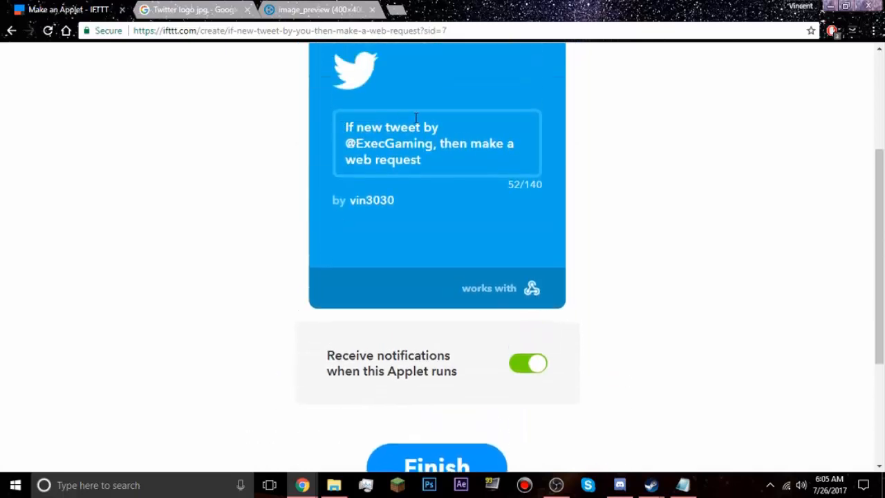
click(343, 149)
click(461, 193)
scroll(401, 197, down, 2)
scroll(304, 250, up, 1)
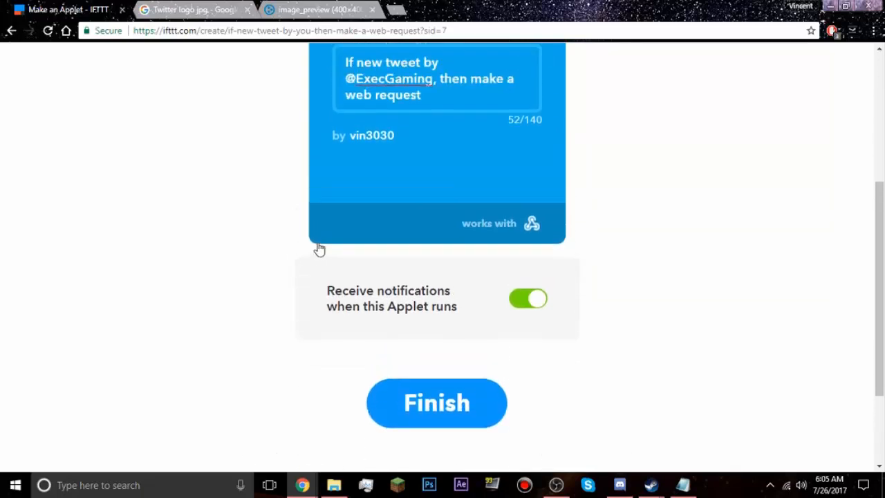
scroll(398, 196, up, 4)
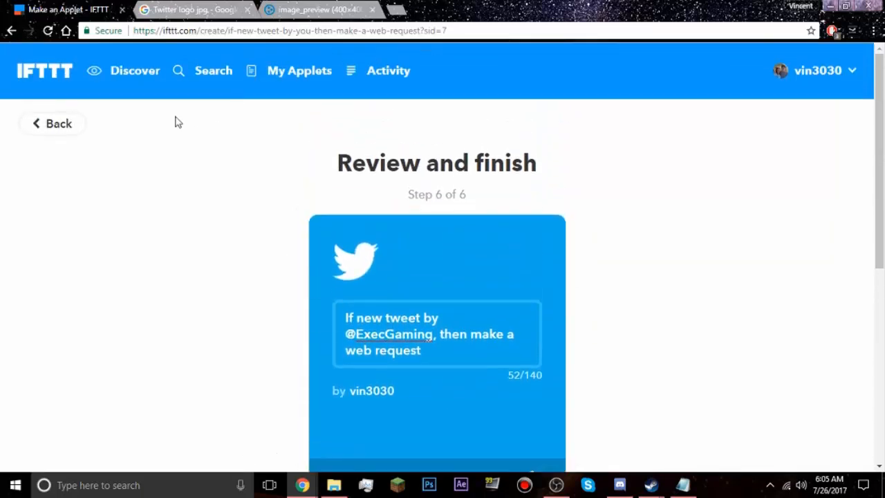
scroll(178, 121, down, 5)
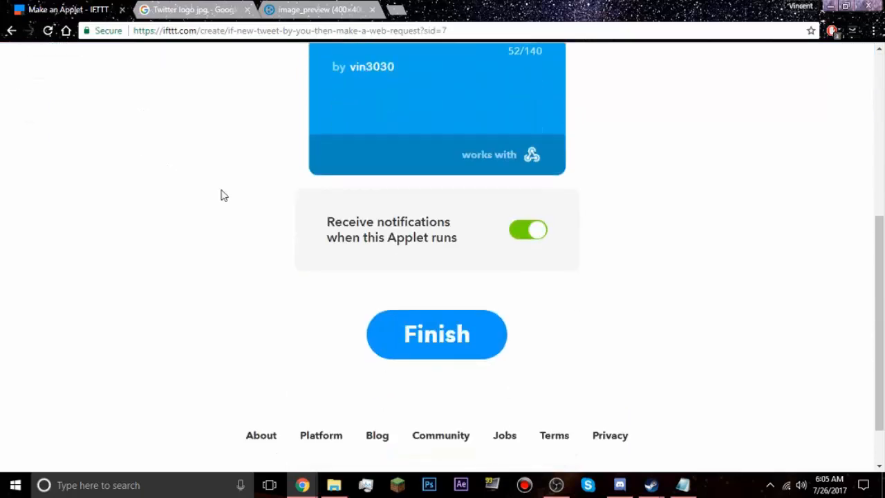
scroll(625, 211, up, 1)
scroll(339, 311, down, 1)
click(445, 334)
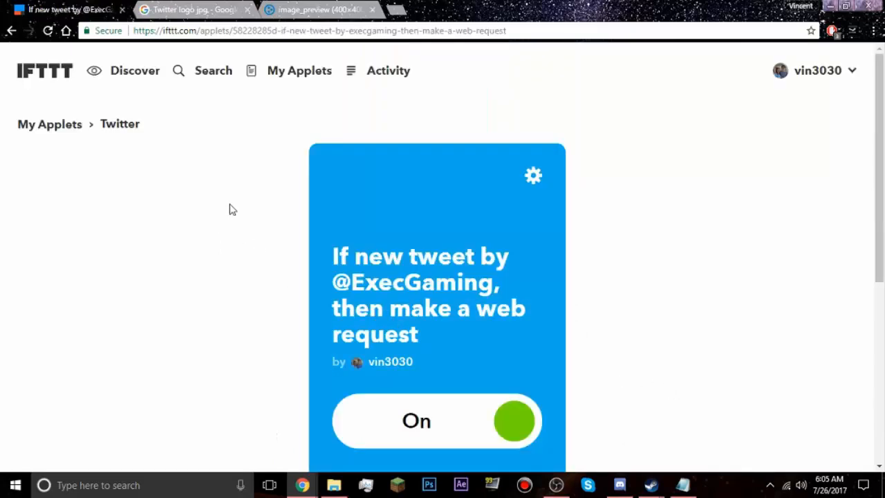
Look over the new applet's card, from its title down to its run status and manual check option.
scroll(221, 197, down, 3)
scroll(244, 193, up, 1)
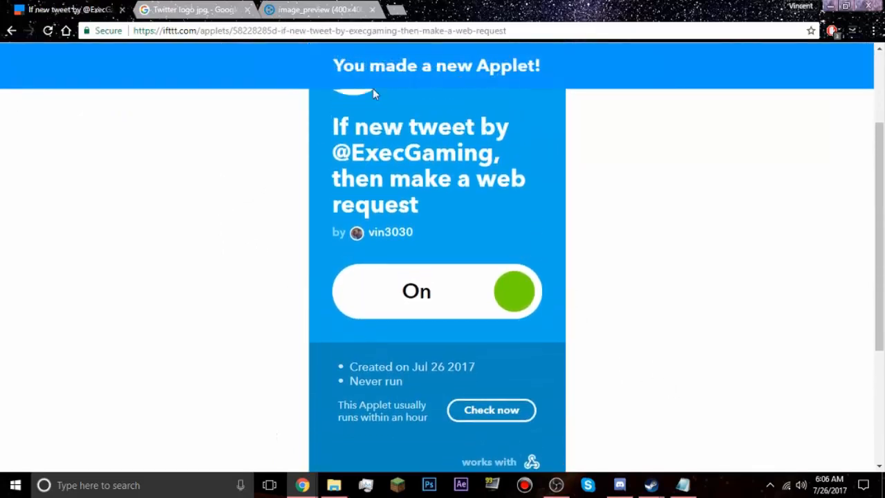
scroll(637, 95, up, 1)
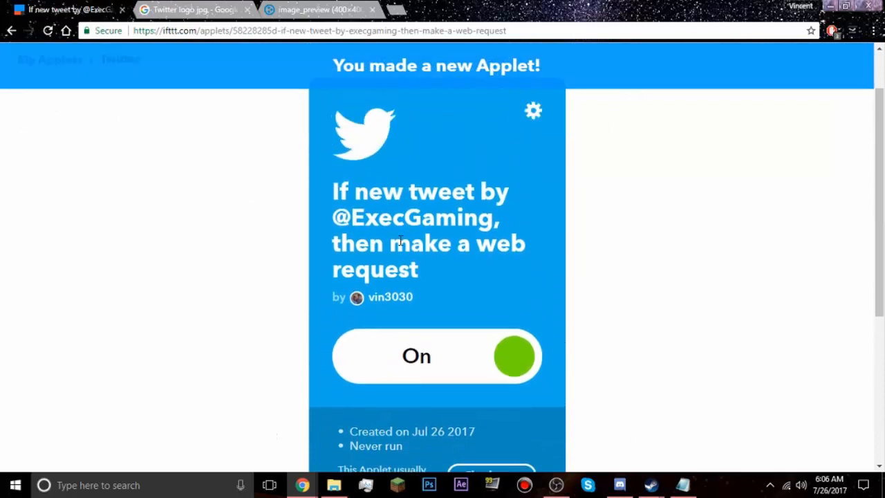
scroll(417, 200, down, 3)
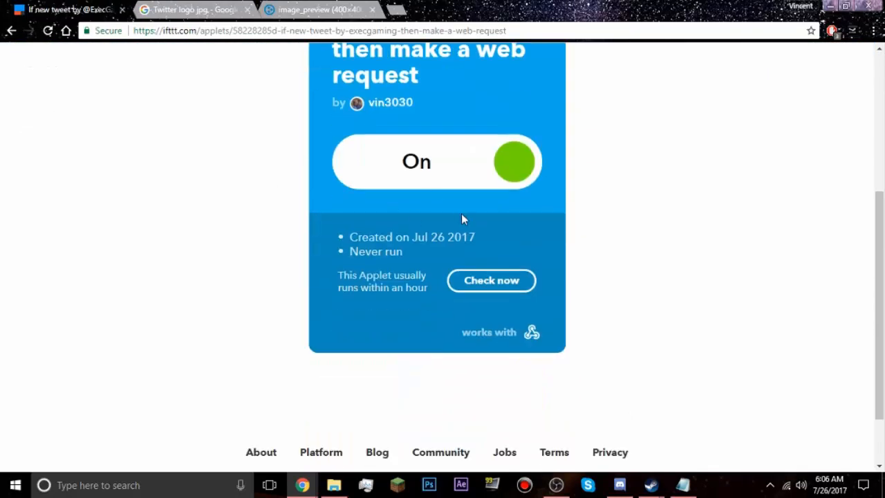
scroll(462, 219, up, 1)
Open Twitter in a new browser tab and place that tab directly after the IFTTT one.
click(399, 12)
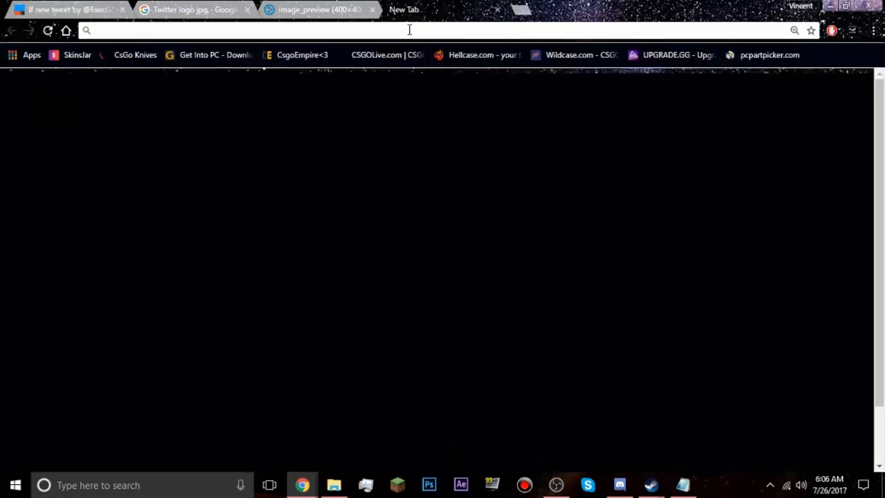
text(twitter)
key(Return)
drag(443, 8, 193, 8)
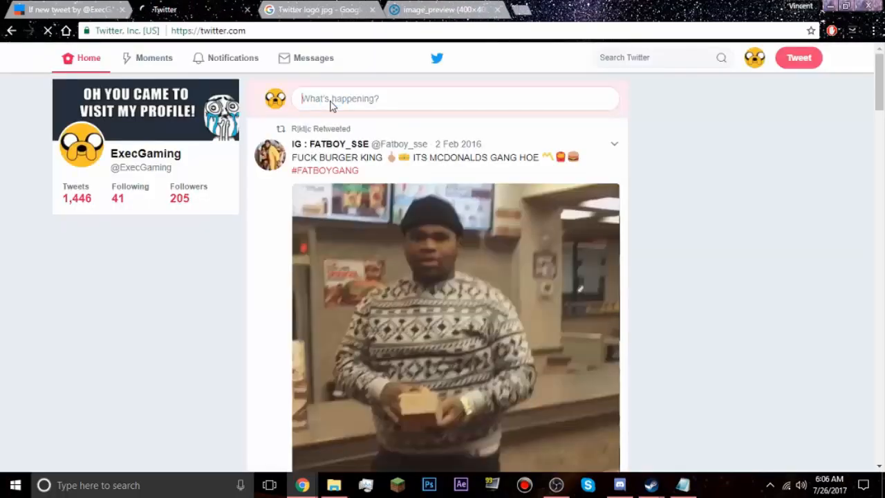
Post the tweet "This is a test for Discord!" and make the IFTTT applet check for new tweets immediately.
text(This is a t)
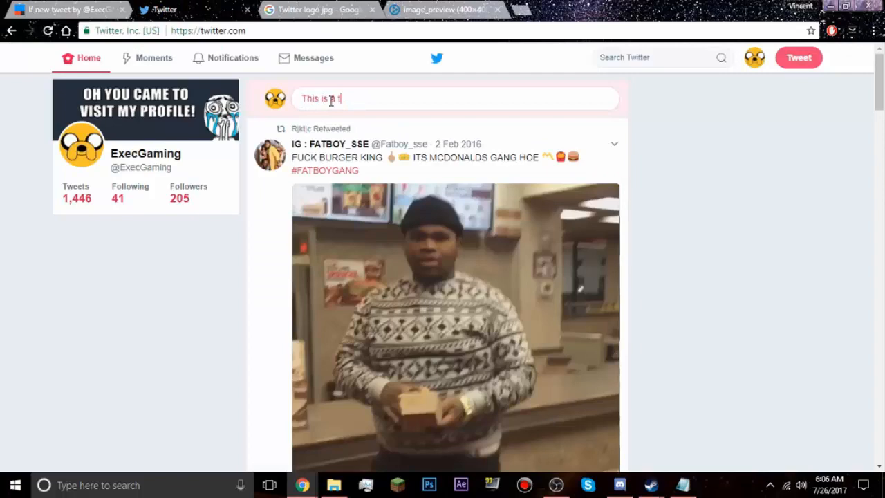
text(est for Discord!)
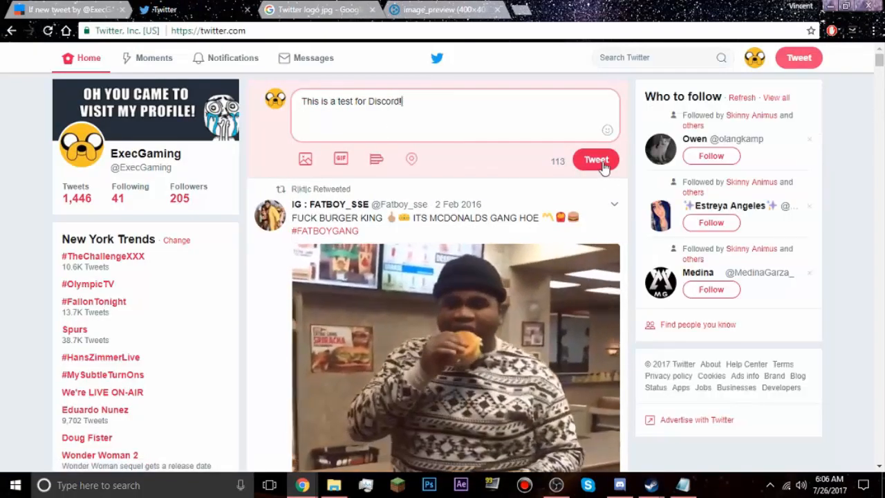
click(598, 160)
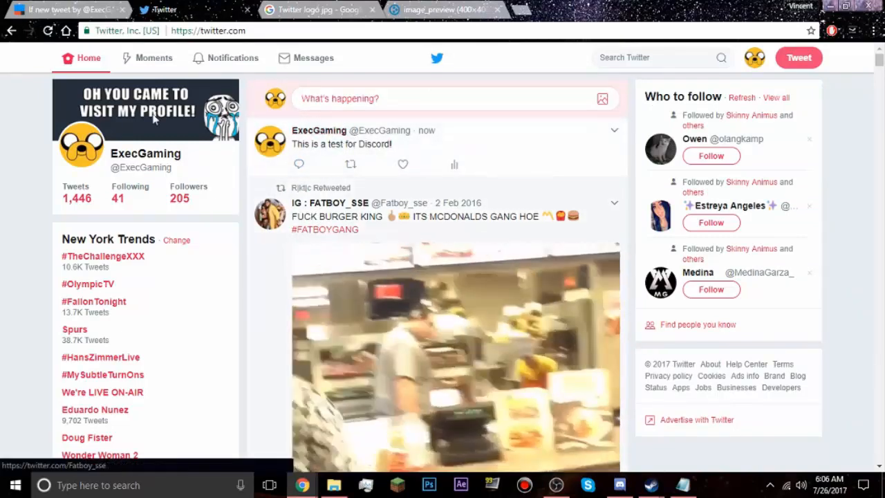
click(88, 9)
click(485, 353)
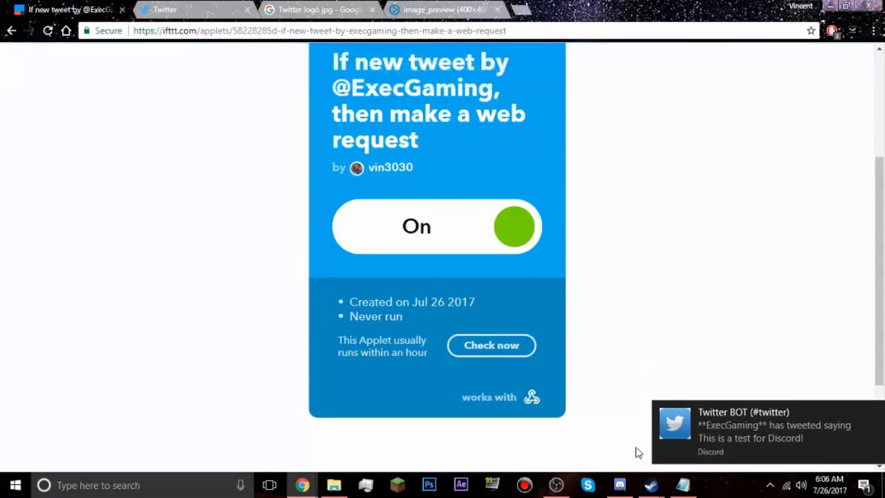
Switch to Discord, close the webhook editor and channel settings, and examine the Twitter BOT message in the #twitter channel.
click(620, 484)
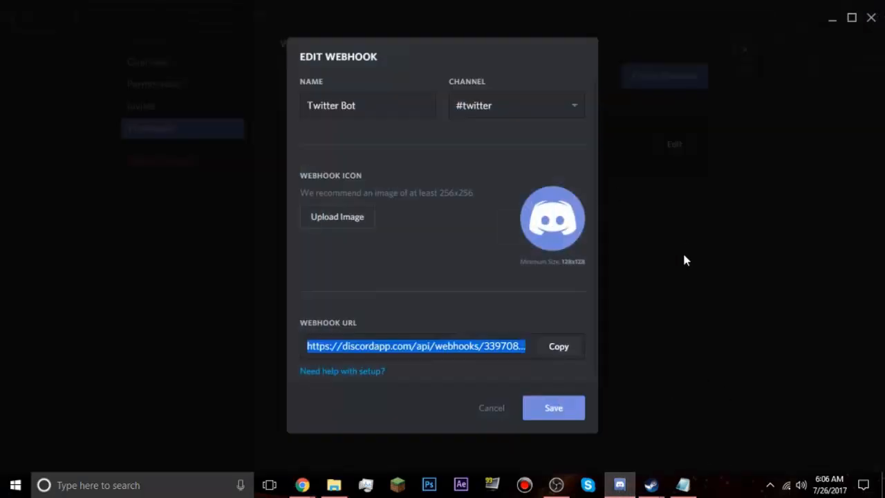
click(684, 260)
click(746, 47)
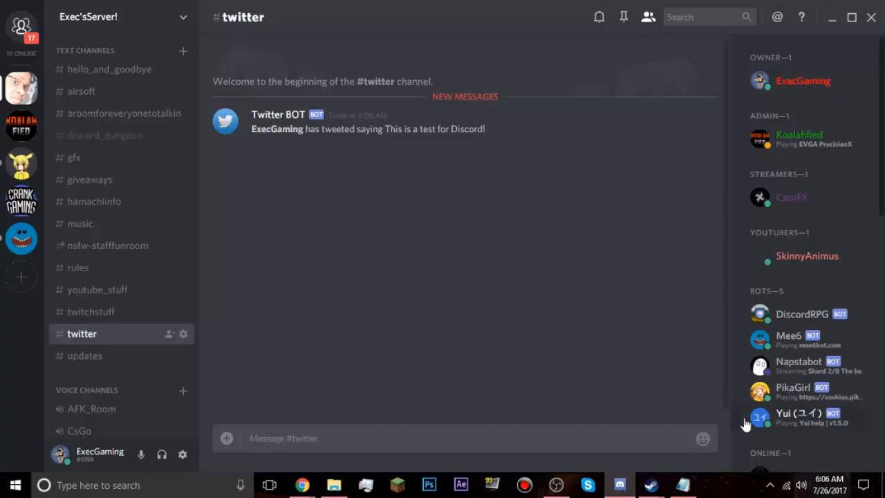
mouse_move(250, 129)
mouse_down()
mouse_move(523, 136)
mouse_move(251, 115)
mouse_up()
click(251, 114)
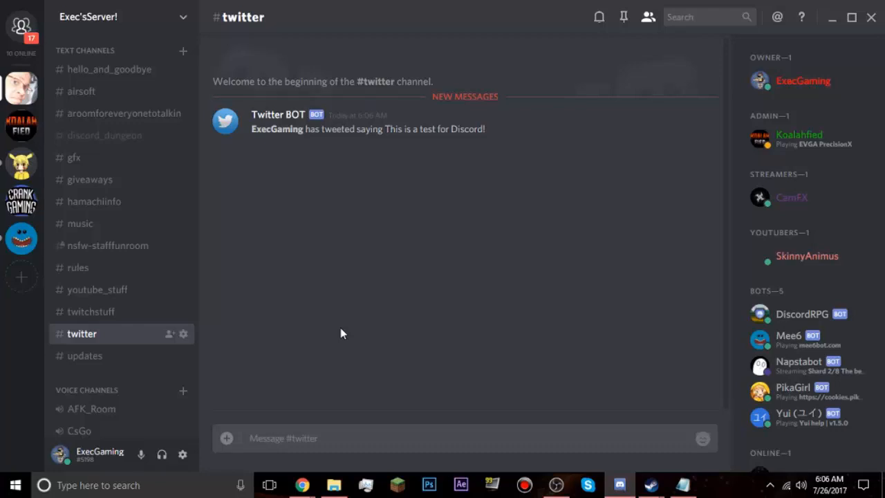
scroll(139, 275, down, 4)
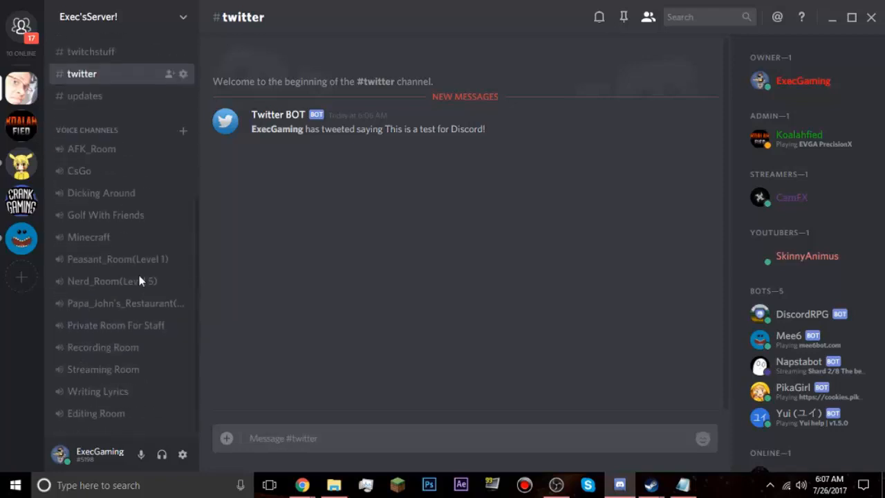
scroll(136, 276, up, 4)
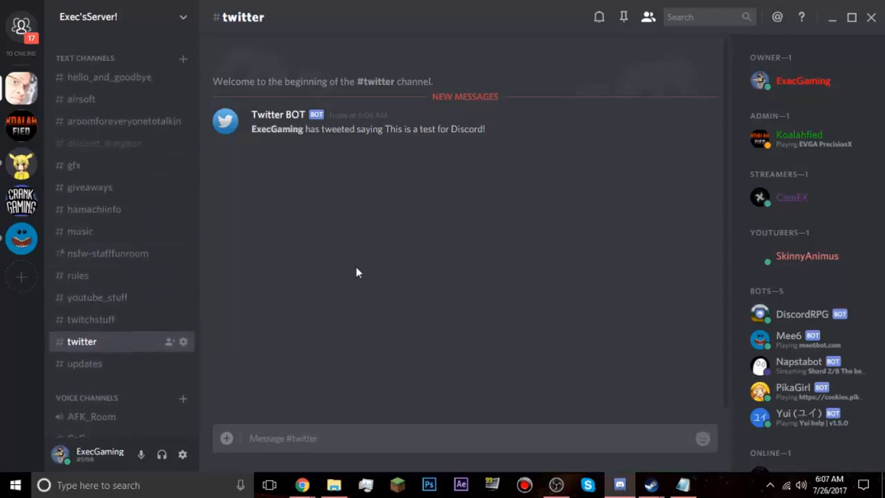